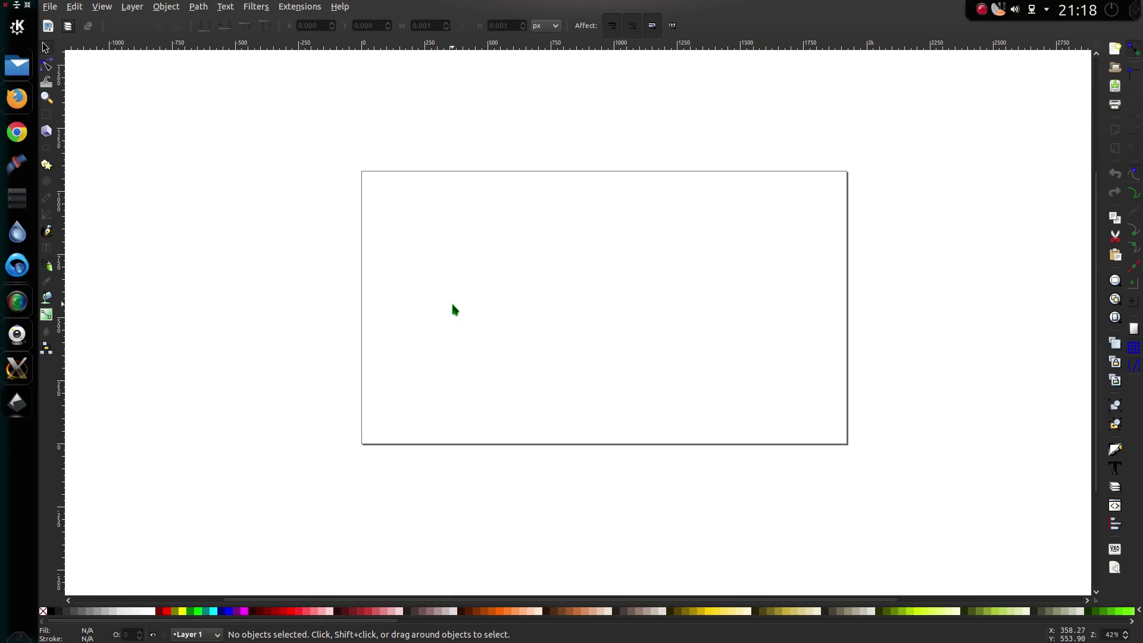
Open the Align and Distribute and Fill and Stroke panels beside the empty canvas.
{"action": "key", "text": "ctrl+shift+a"}
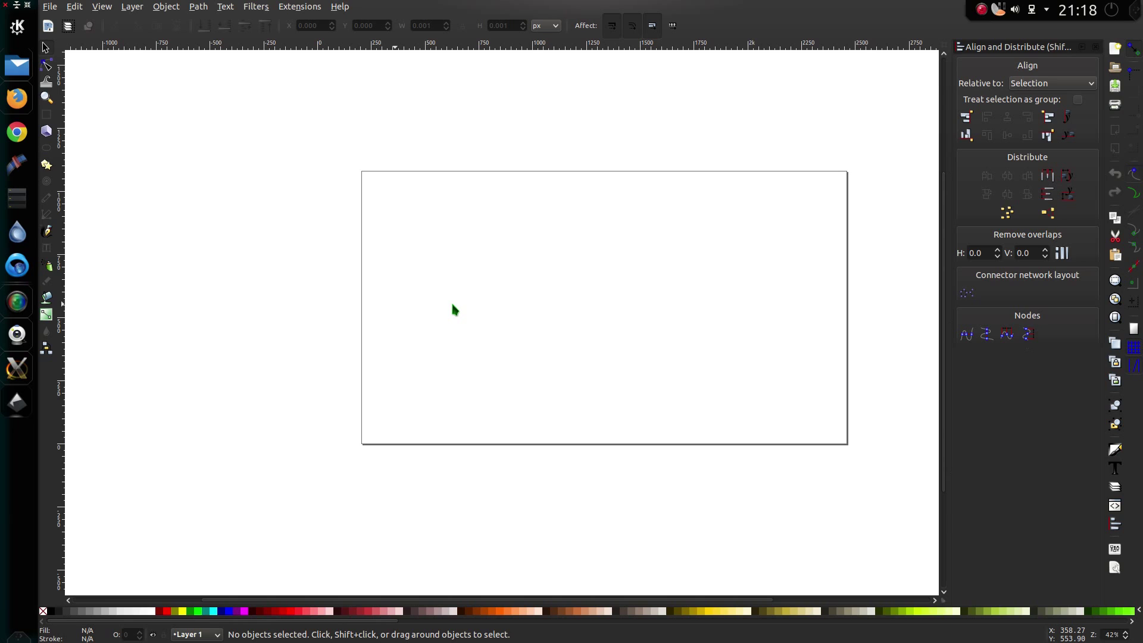
{"action": "key", "text": "ctrl+shift+f"}
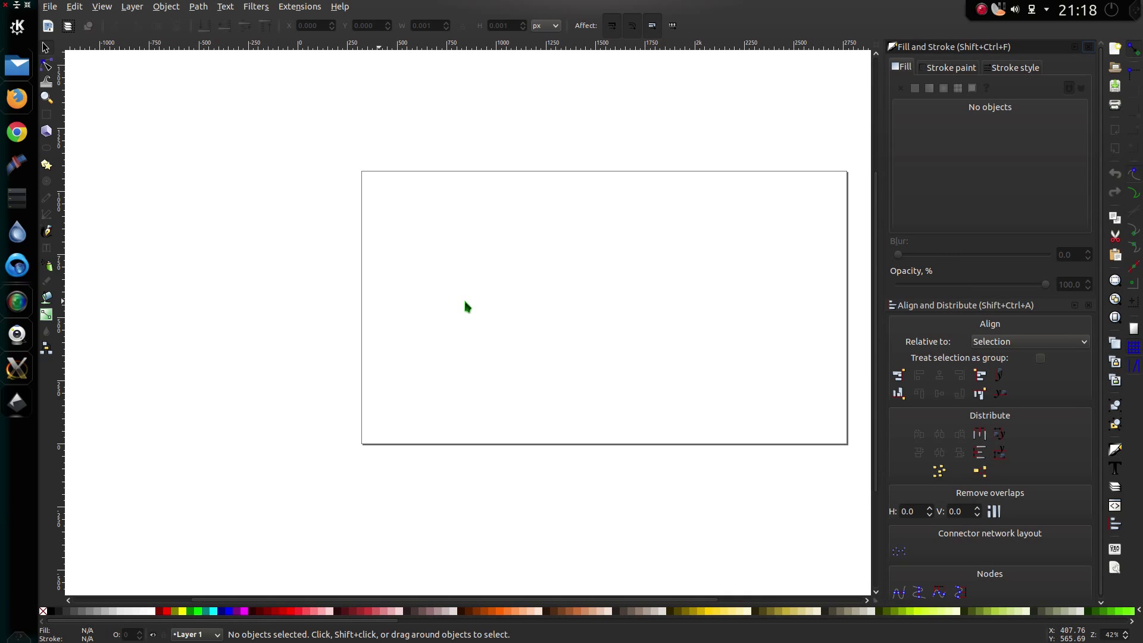
Draw an unfilled cyan circle about 189.667 px across near the page's top left.
{"action": "scroll", "coordinate": [485, 289], "scroll_direction": "right", "scroll_amount": 1}
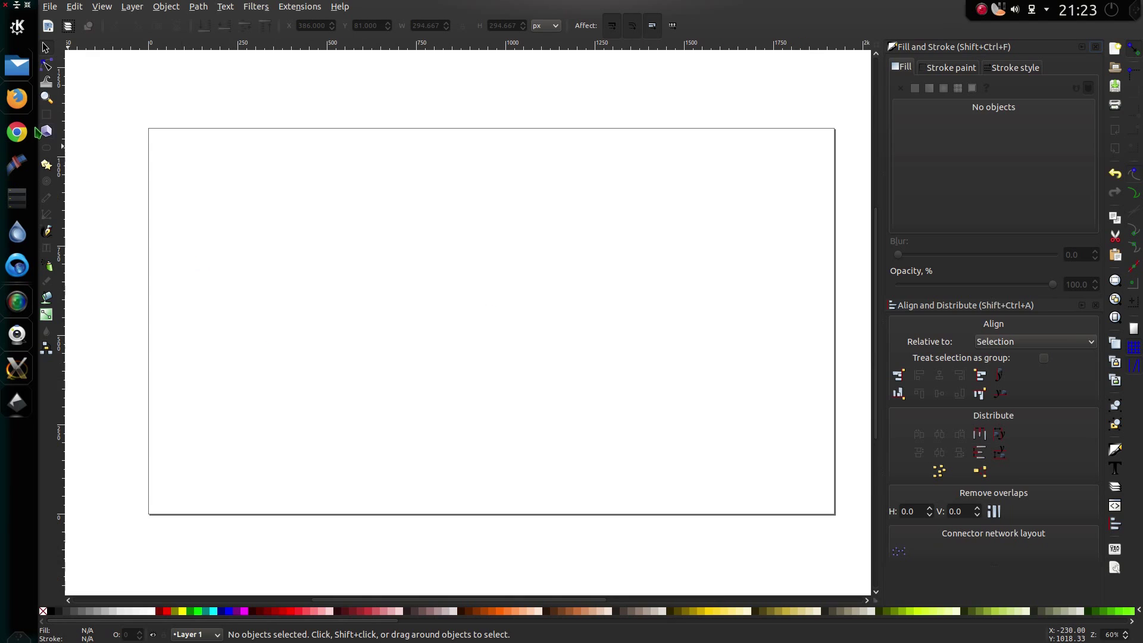
{"action": "left_click", "coordinate": [47, 147]}
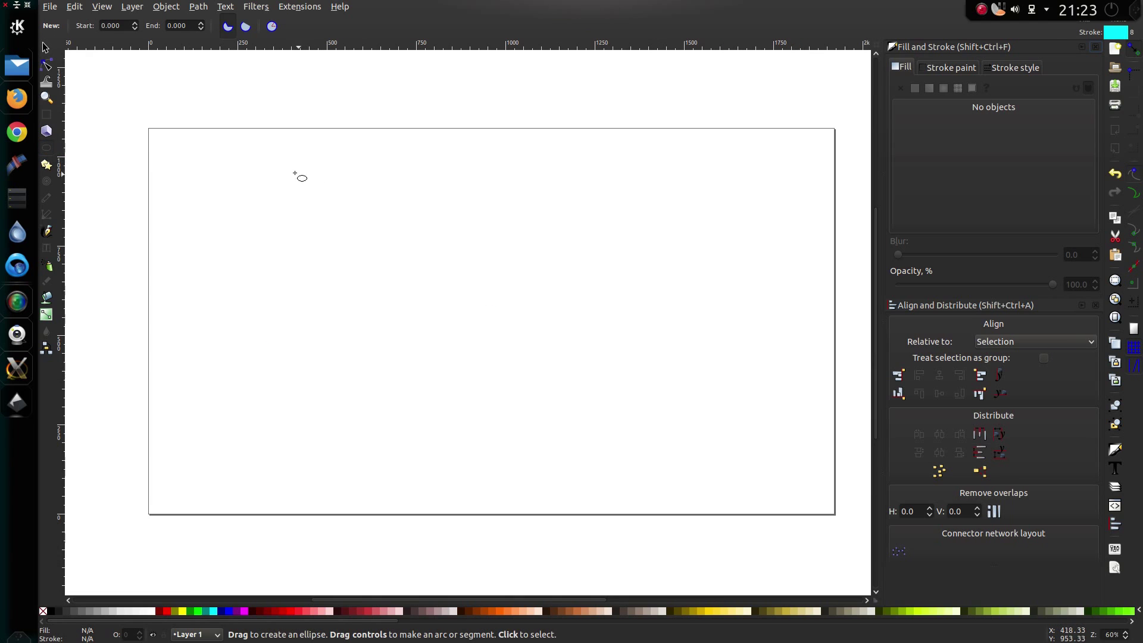
{"action": "left_click_drag", "start_coordinate": [291, 157], "coordinate": [359, 220]}
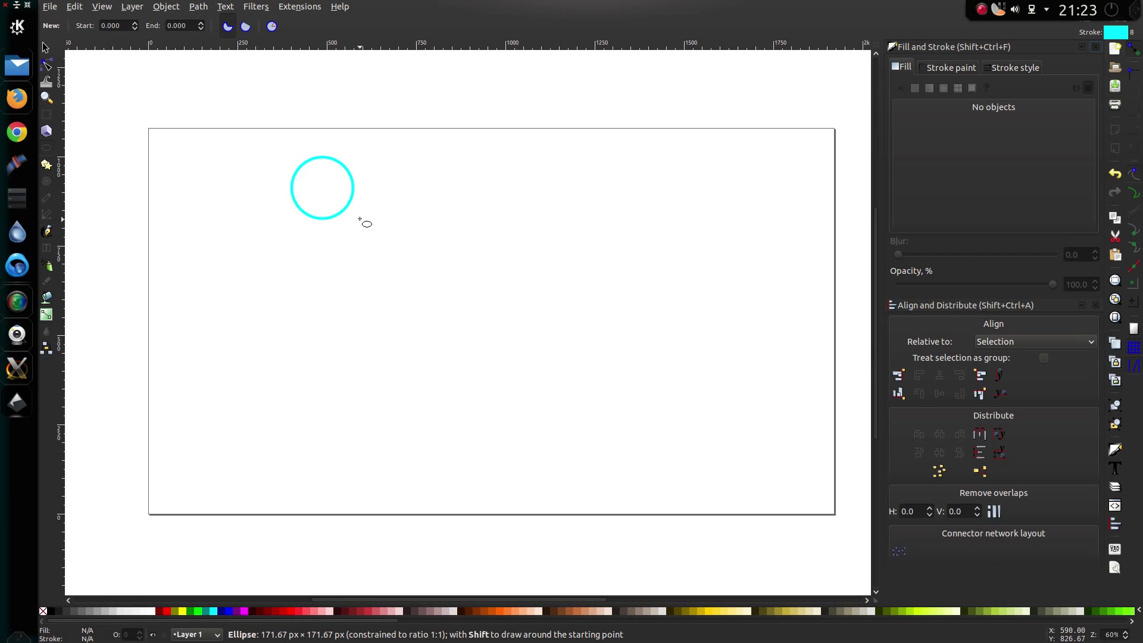
{"action": "left_click_drag", "start_coordinate": [358, 220], "coordinate": [373, 226]}
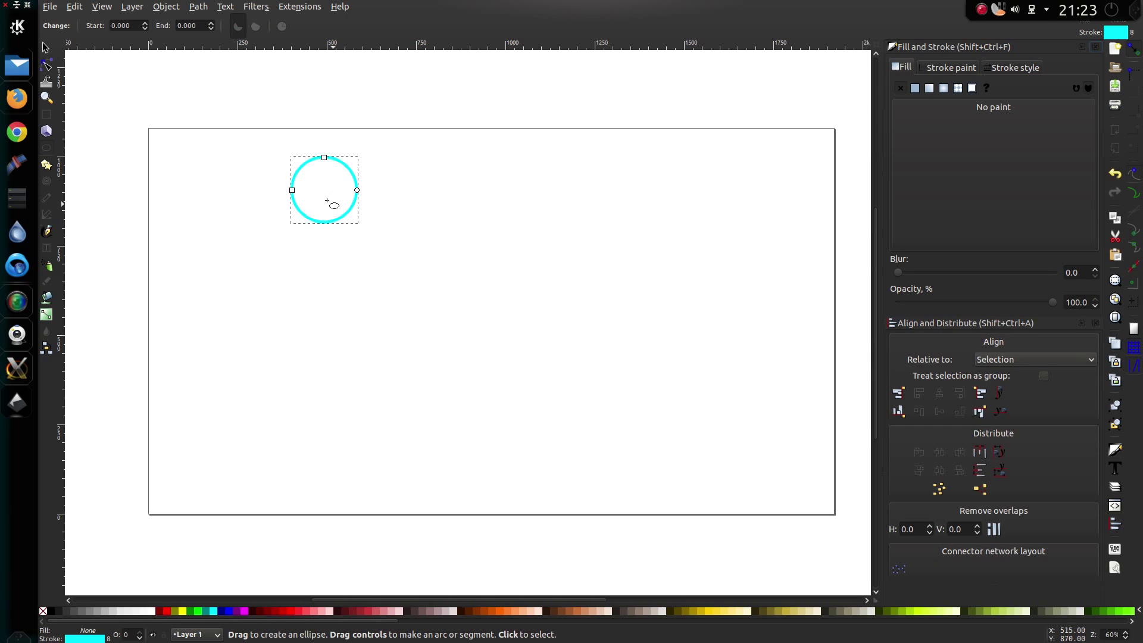
{"action": "left_click", "coordinate": [45, 47]}
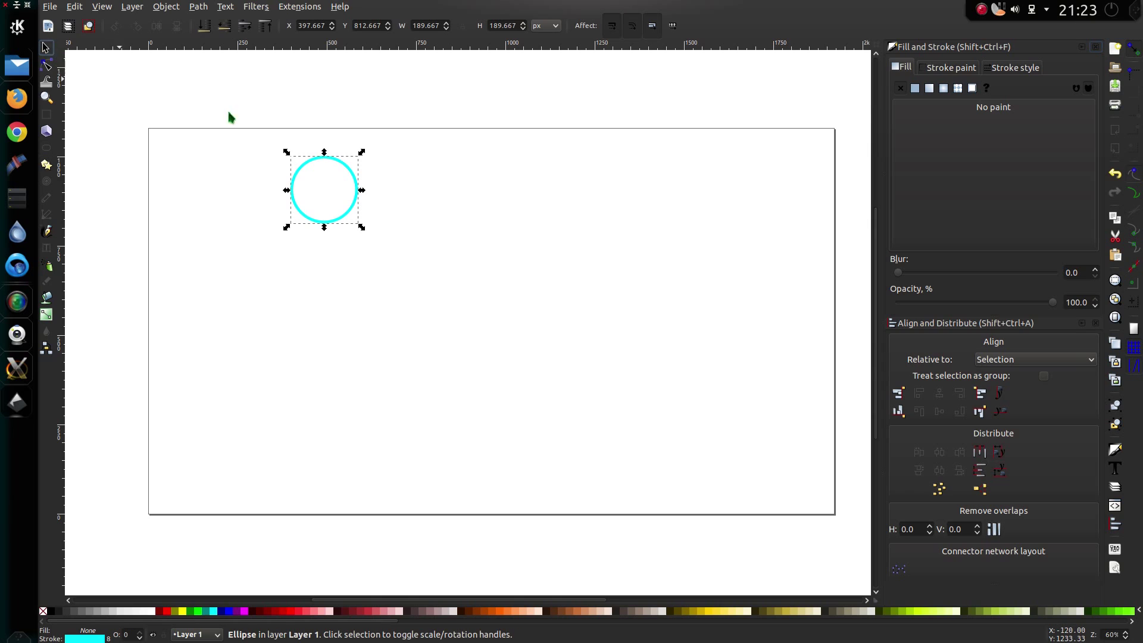
Scale up a copy of the circle into a concentric outer ring 259.667 px across.
{"action": "left_click", "coordinate": [343, 167]}
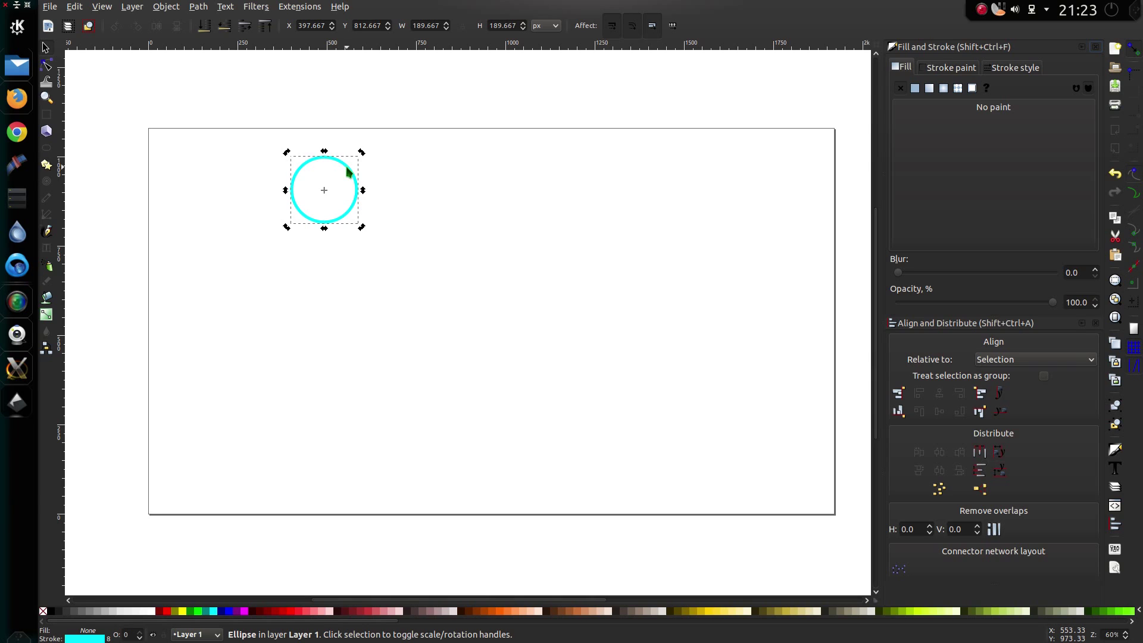
{"action": "left_click", "coordinate": [351, 176]}
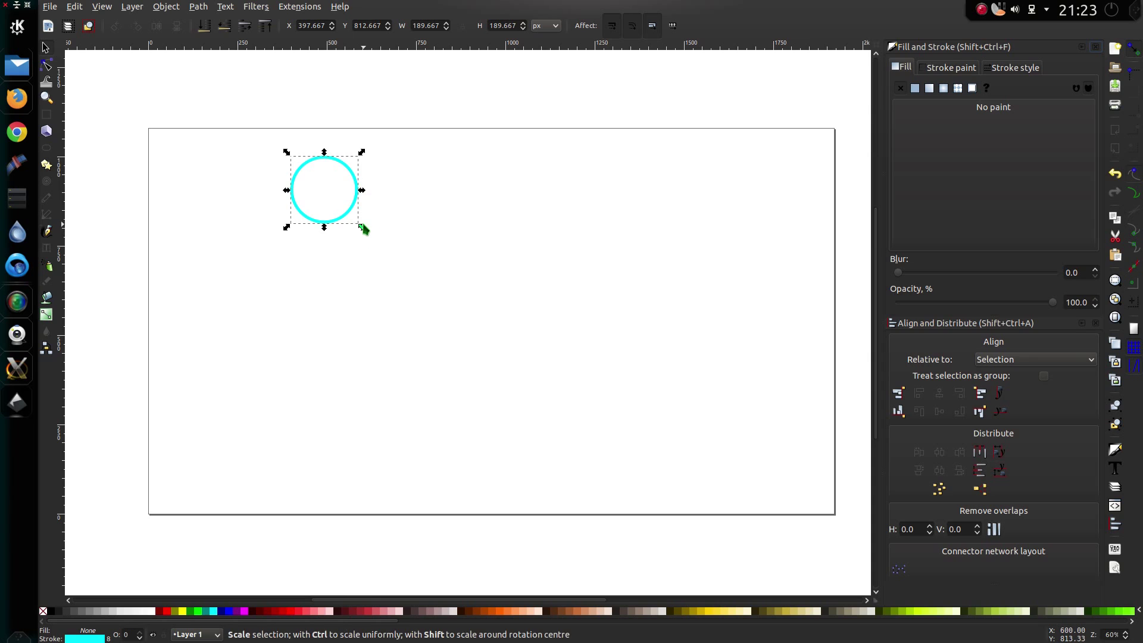
{"action": "left_click_drag", "start_coordinate": [362, 227], "coordinate": [375, 244]}
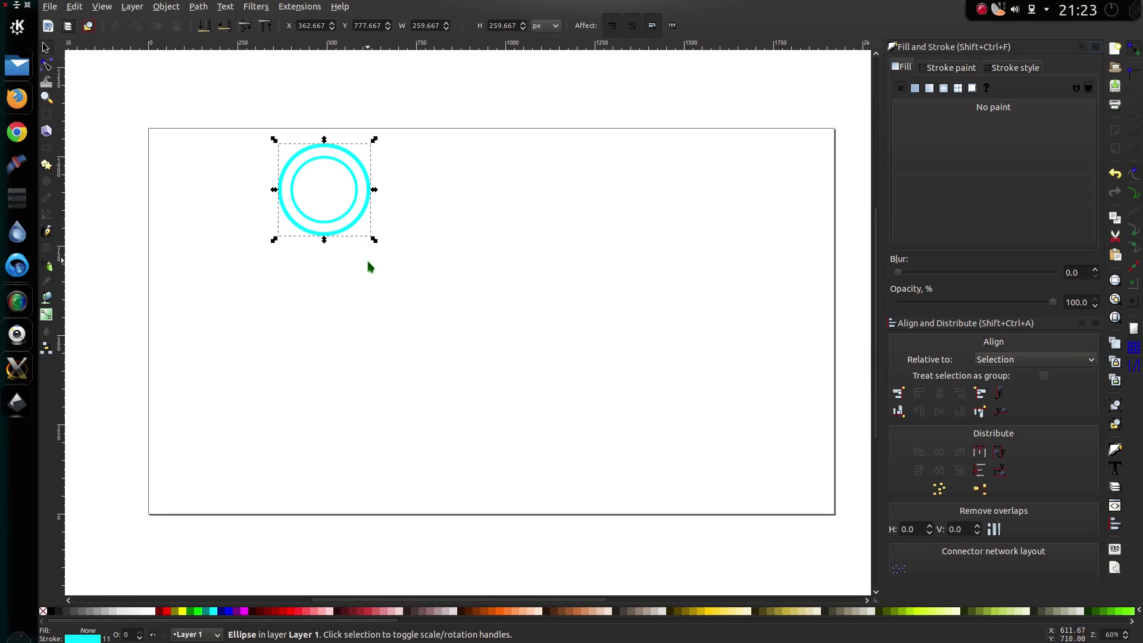
{"action": "left_click", "coordinate": [390, 260]}
Group the inner circle and outer ring into one object.
{"action": "left_click_drag", "start_coordinate": [411, 262], "coordinate": [275, 127]}
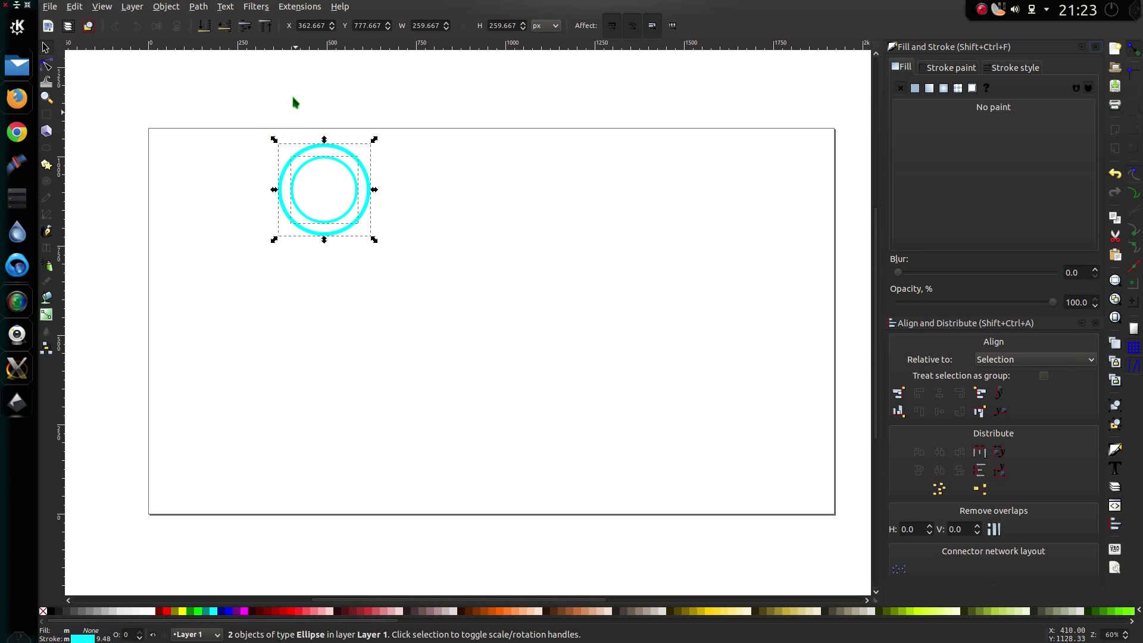
{"action": "left_click", "coordinate": [167, 7]}
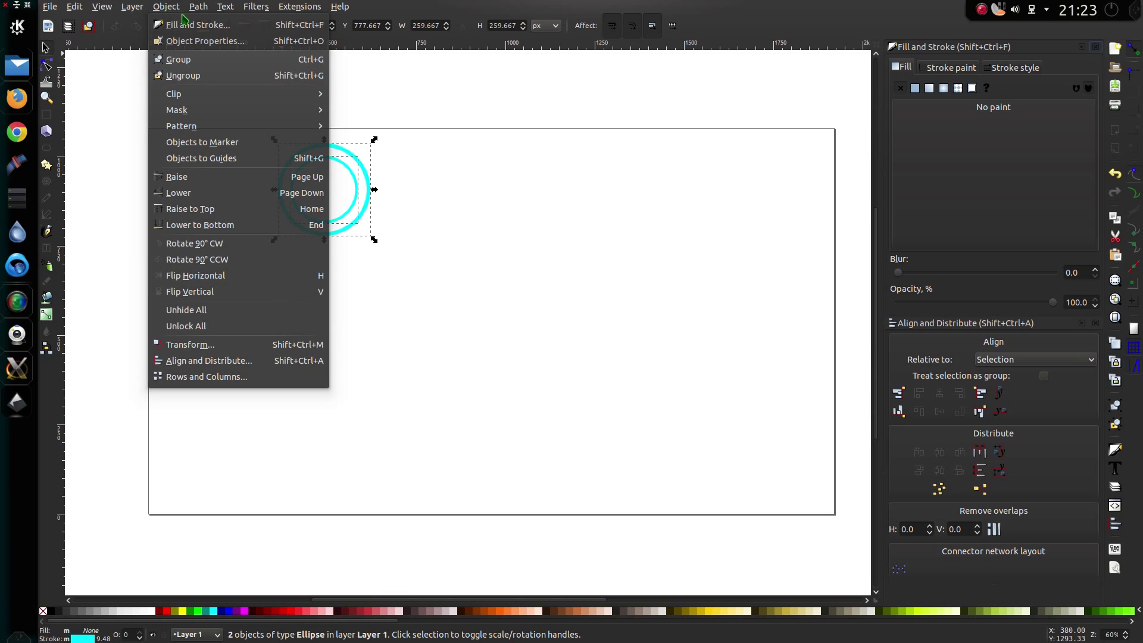
{"action": "left_click", "coordinate": [221, 61]}
{"action": "left_click", "coordinate": [396, 284]}
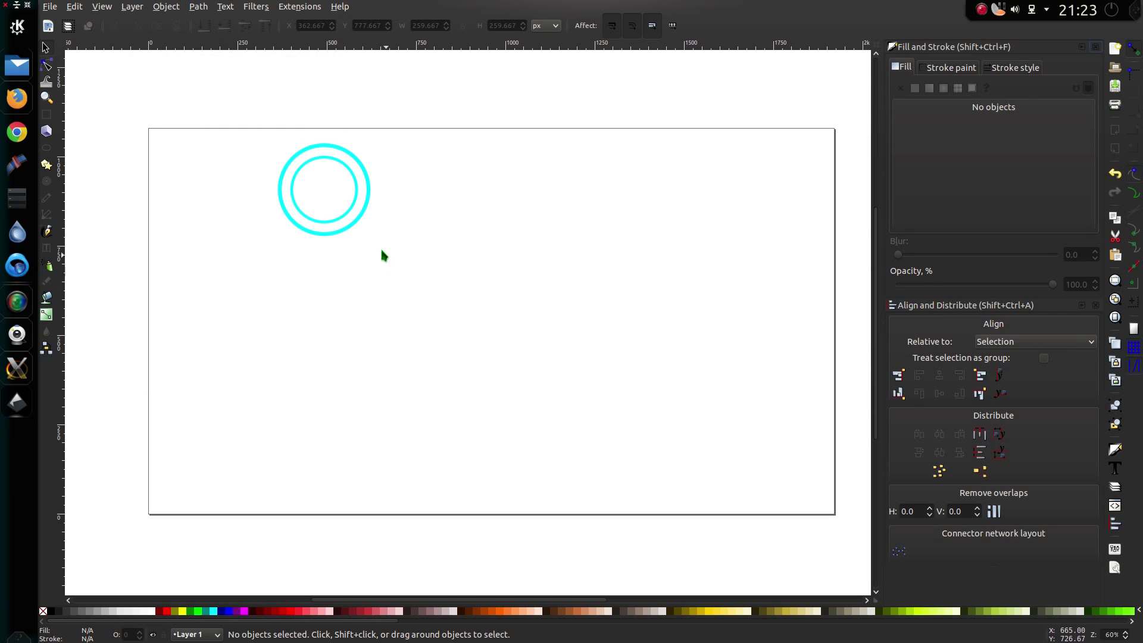
Duplicate the ring group and move the copy straight down near the page bottom.
{"action": "left_click_drag", "start_coordinate": [351, 230], "coordinate": [364, 241]}
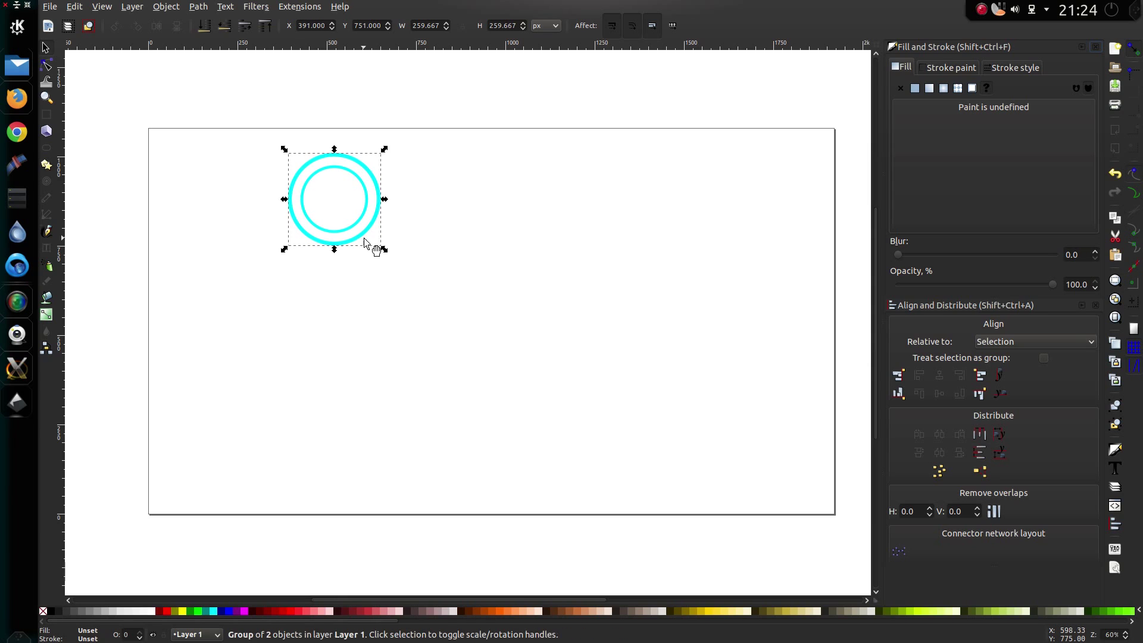
{"action": "left_click", "coordinate": [404, 270]}
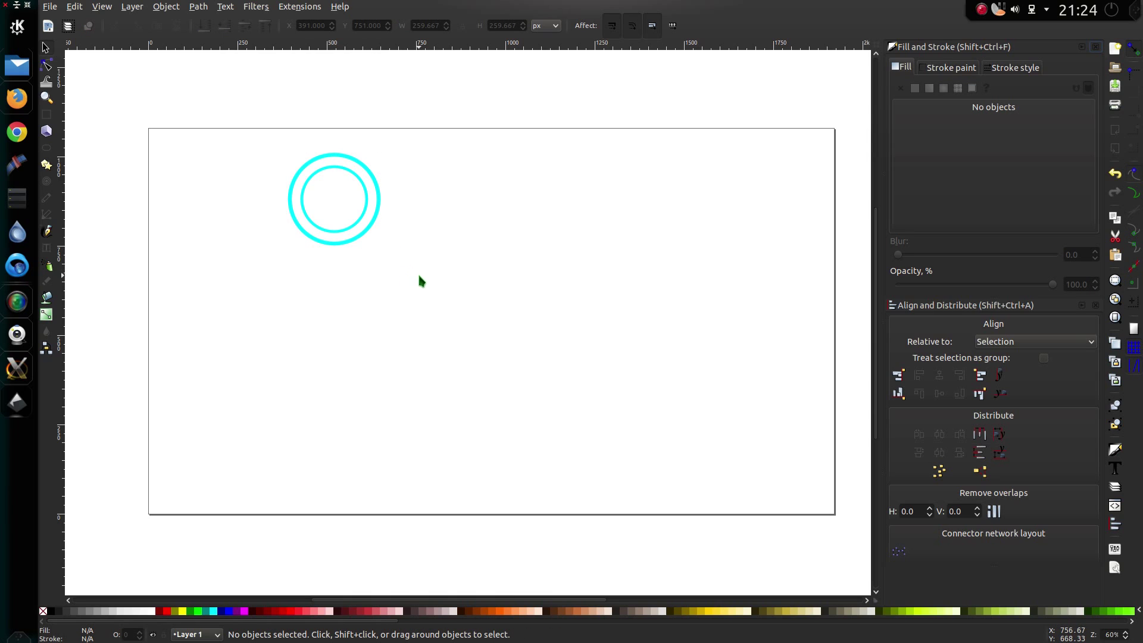
{"action": "left_click_drag", "start_coordinate": [417, 273], "coordinate": [256, 103]}
{"action": "left_click", "coordinate": [356, 245]}
{"action": "key", "text": "ctrl+a"}
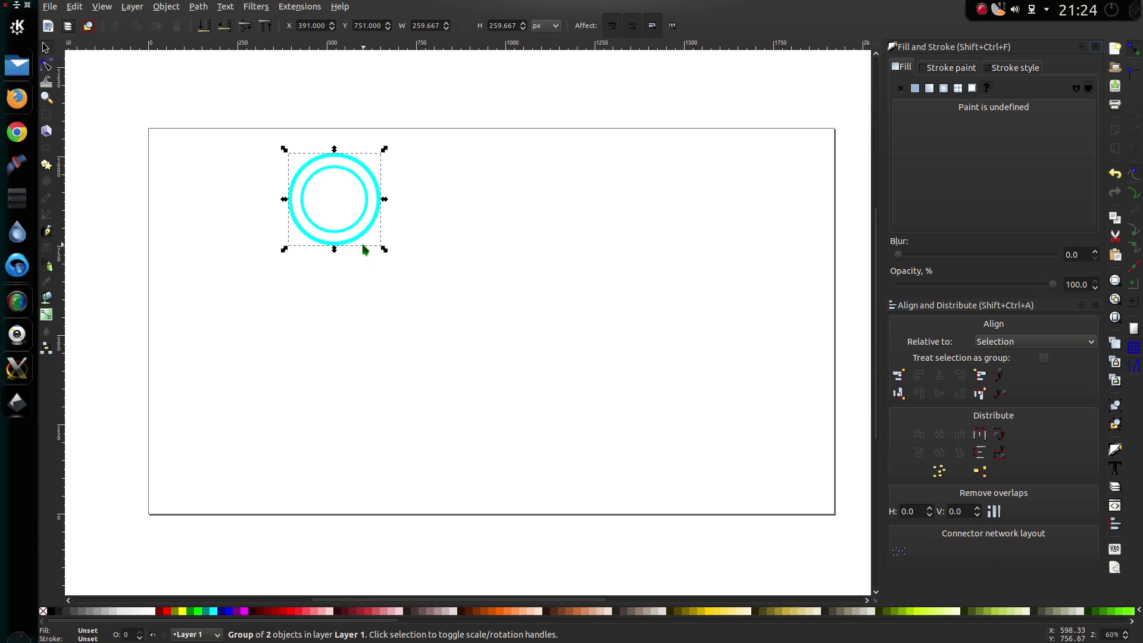
{"action": "left_click_drag", "start_coordinate": [357, 239], "coordinate": [370, 484]}
Duplicate the bottom ring group and place the copy between the other two.
{"action": "left_click", "coordinate": [441, 454]}
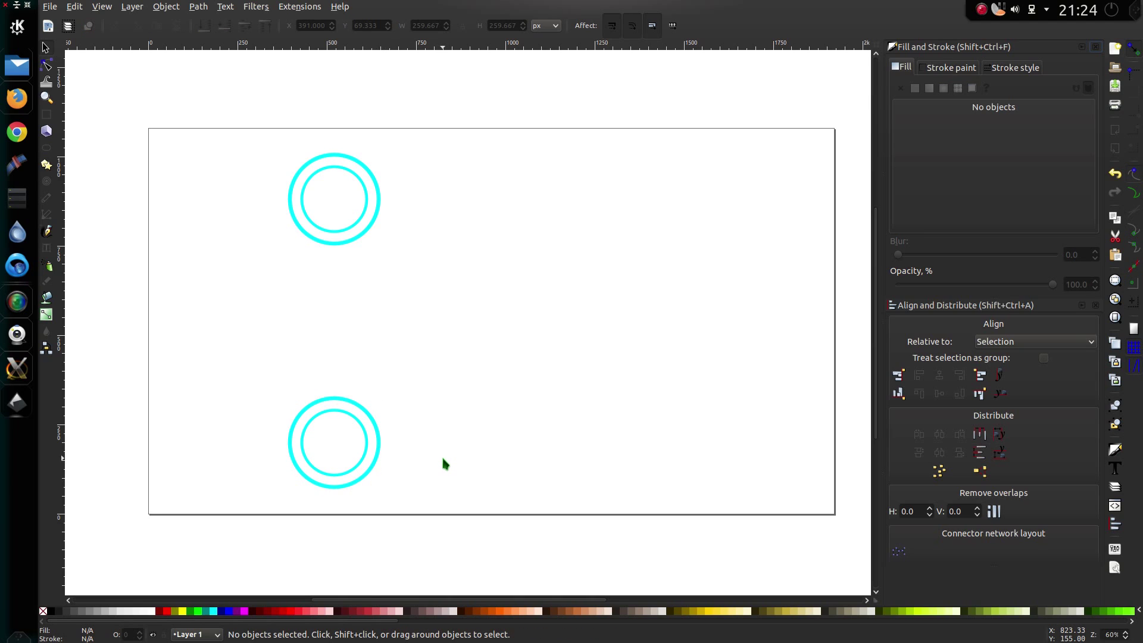
{"action": "left_click", "coordinate": [386, 455]}
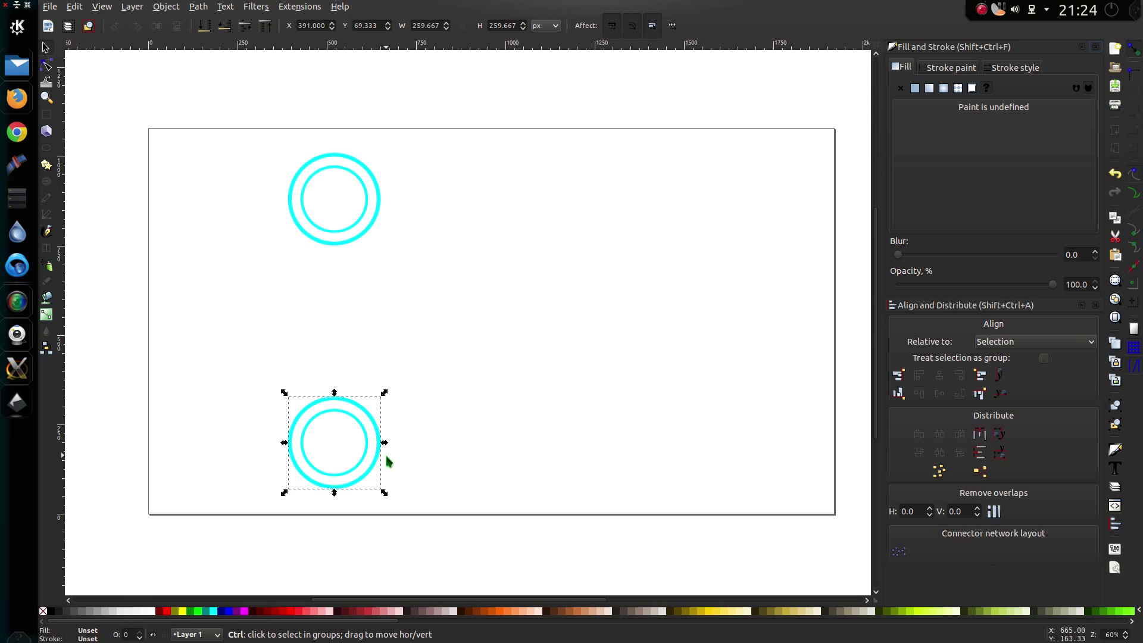
{"action": "key", "text": "ctrl+d"}
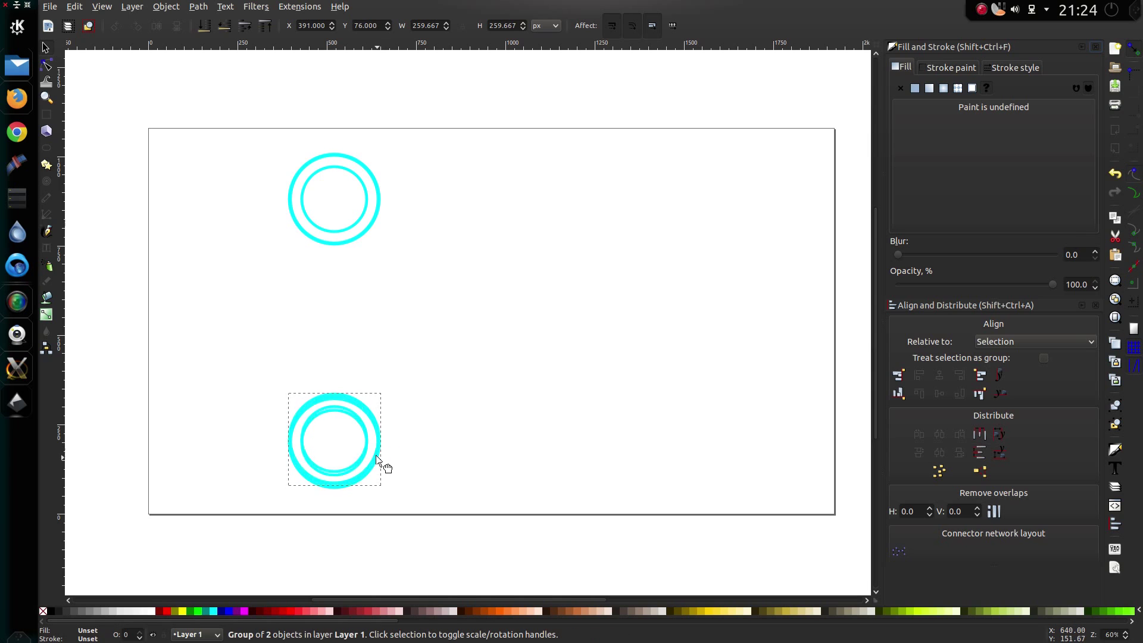
{"action": "left_click_drag", "start_coordinate": [380, 467], "coordinate": [370, 364]}
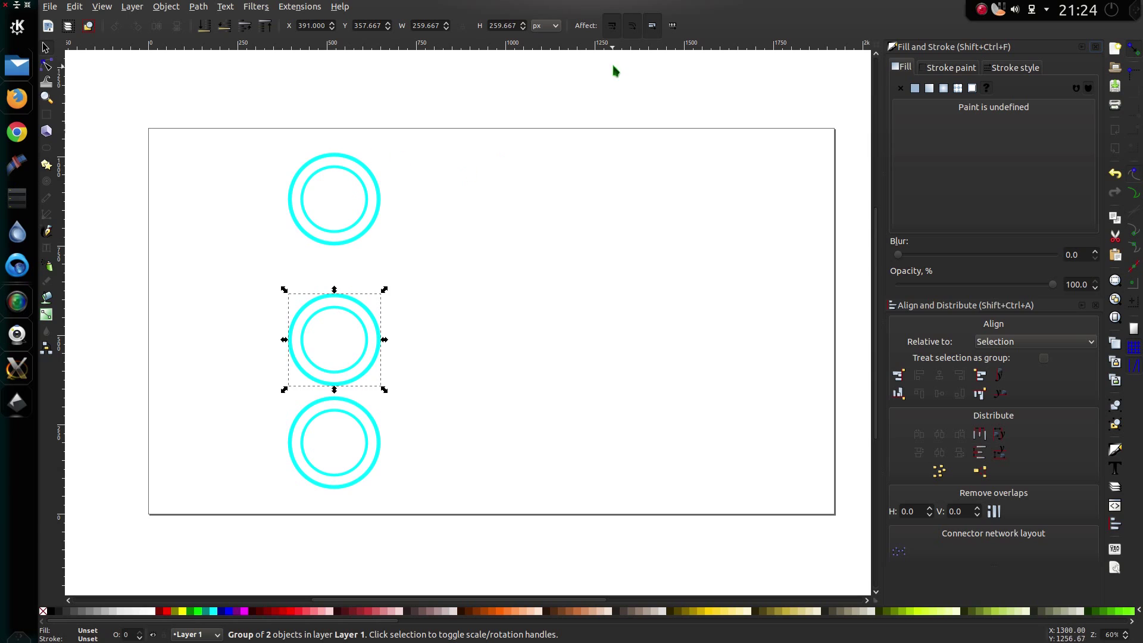
{"action": "left_click", "coordinate": [634, 102]}
Select all three ring groups and make their vertical gaps equal with Align and Distribute.
{"action": "left_click_drag", "start_coordinate": [450, 126], "coordinate": [275, 529]}
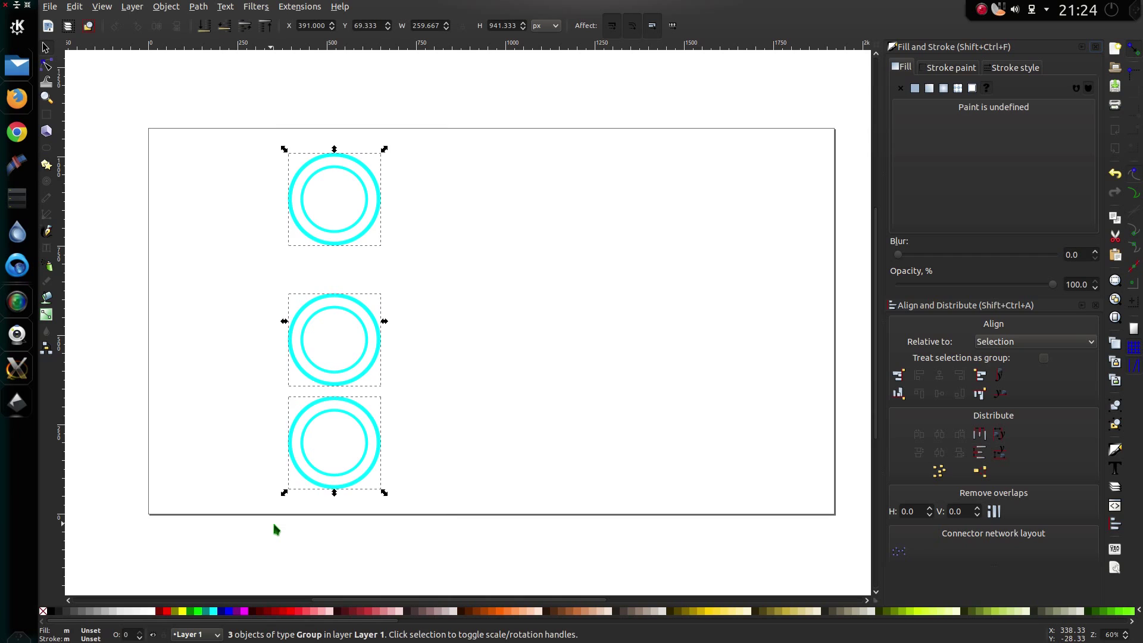
{"action": "left_click", "coordinate": [979, 451]}
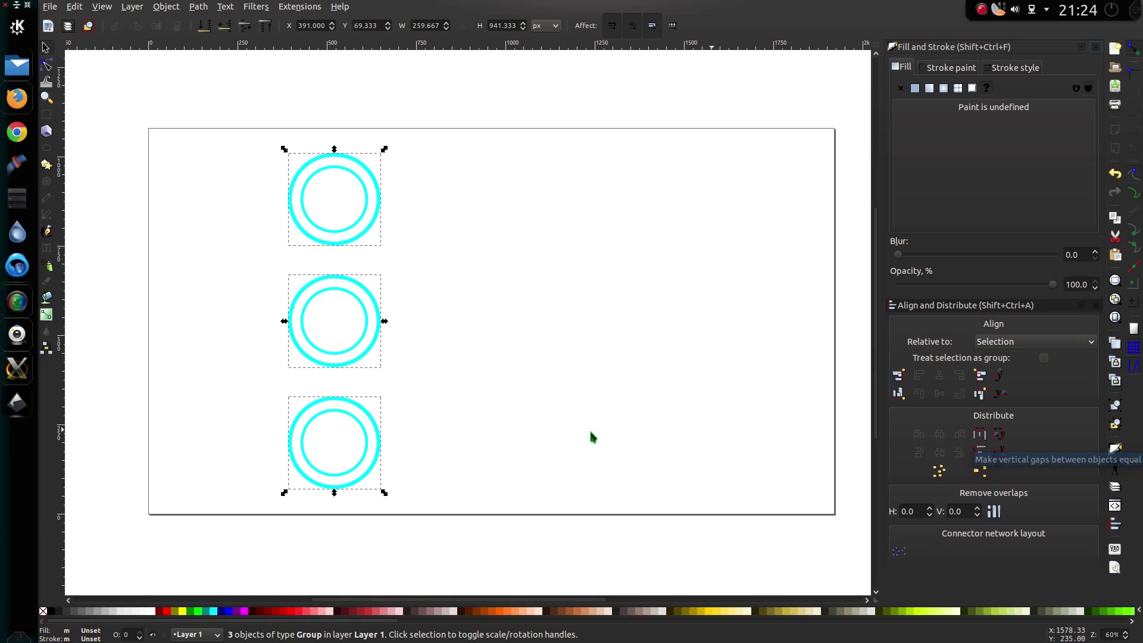
{"action": "left_click", "coordinate": [462, 467]}
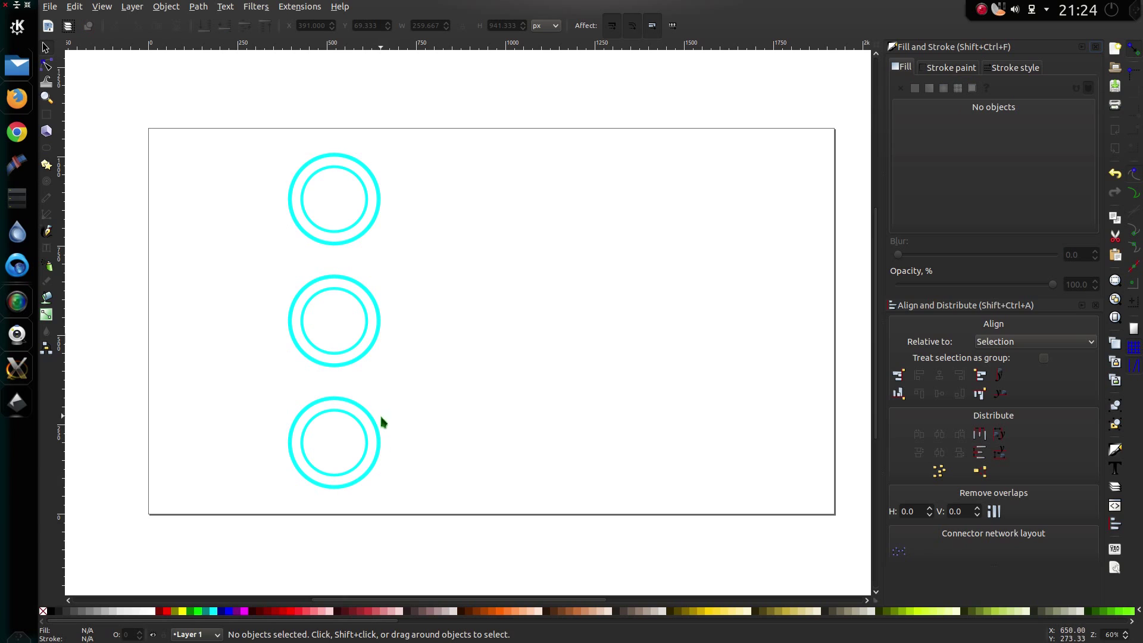
Draw a tall cyan outline rectangle on the left, its right edge through the ring centres.
{"action": "left_click", "coordinate": [50, 118]}
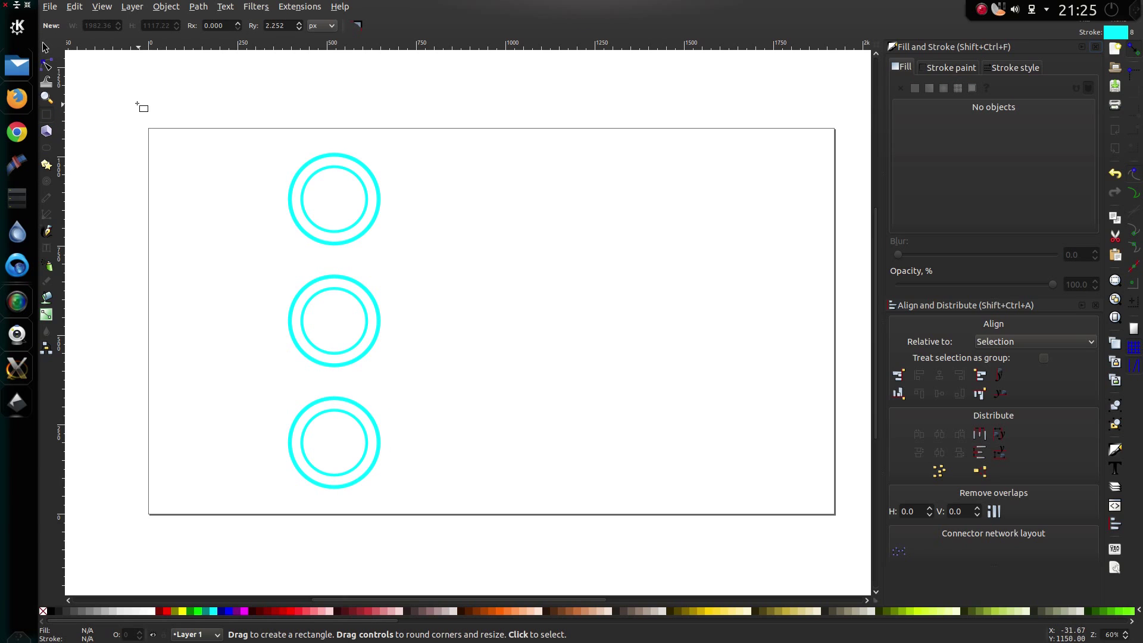
{"action": "left_click_drag", "start_coordinate": [132, 102], "coordinate": [334, 548]}
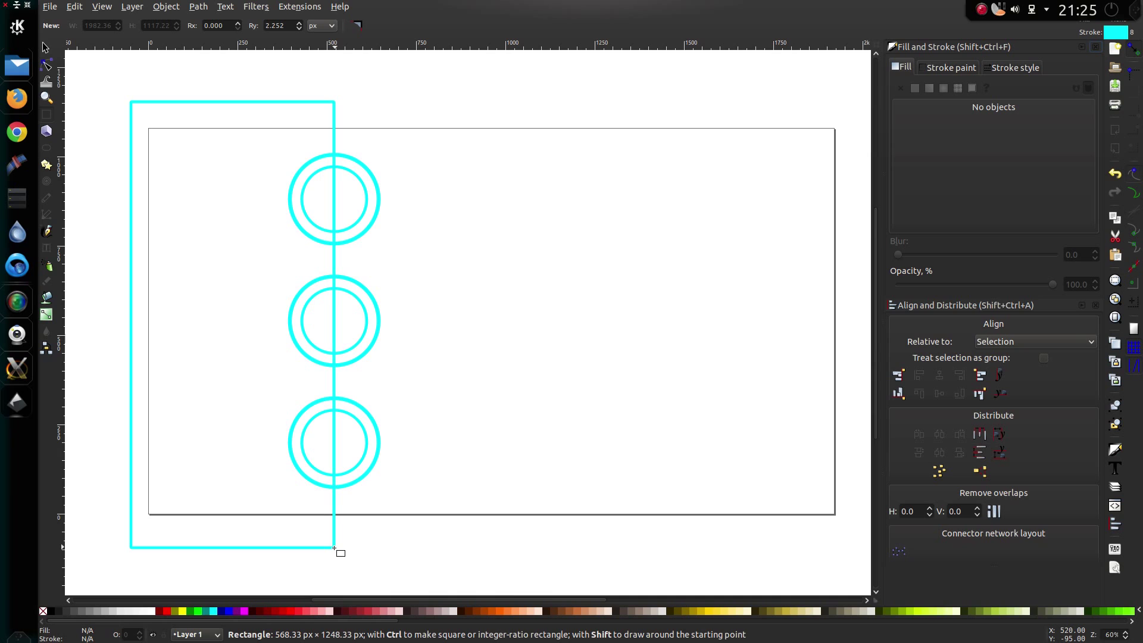
{"action": "left_click_drag", "start_coordinate": [334, 547], "coordinate": [334, 548]}
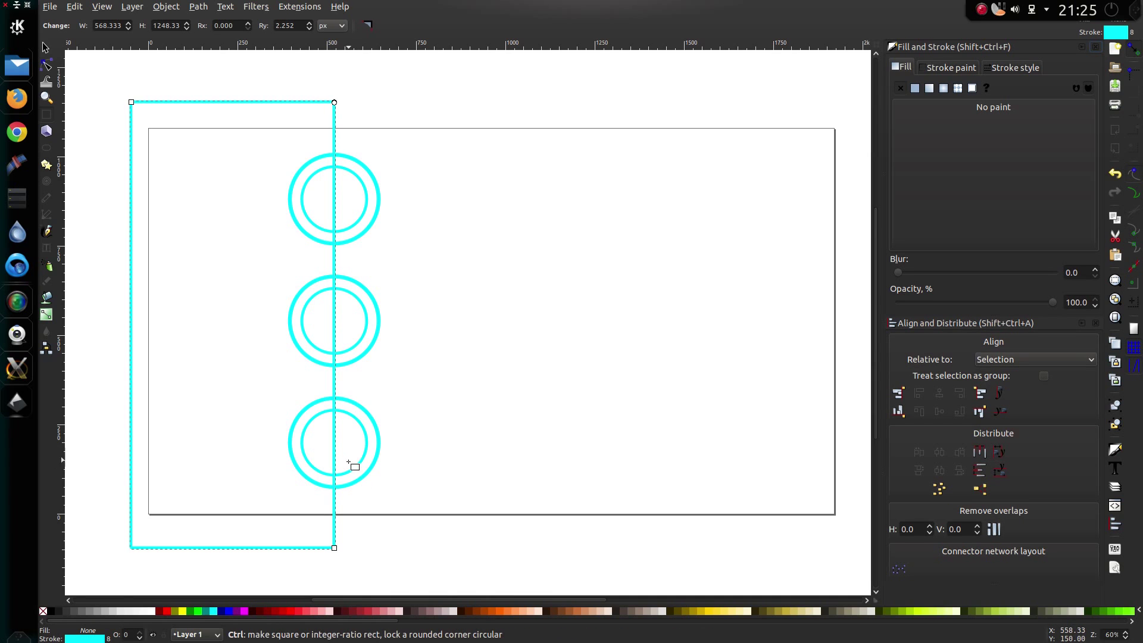
{"action": "scroll", "coordinate": [352, 464], "scroll_direction": "up", "scroll_amount": 2, "text": "ctrl"}
{"action": "scroll", "coordinate": [359, 466], "scroll_direction": "up", "scroll_amount": 1, "text": "ctrl"}
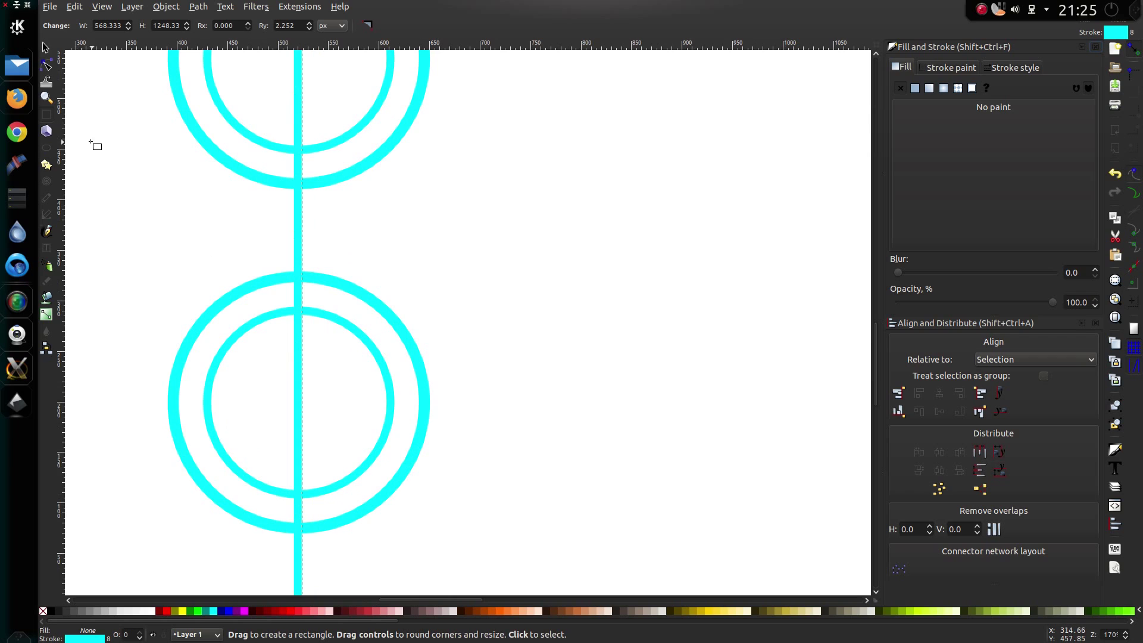
{"action": "left_click", "coordinate": [46, 49]}
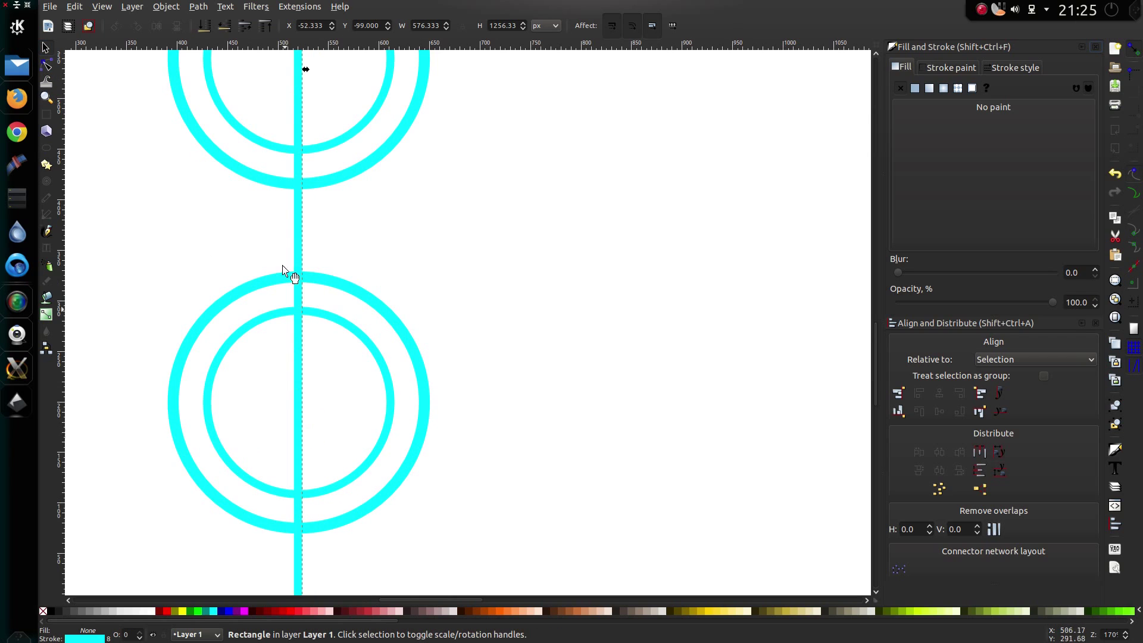
{"action": "left_click_drag", "start_coordinate": [306, 70], "coordinate": [309, 68]}
{"action": "left_click", "coordinate": [459, 226]}
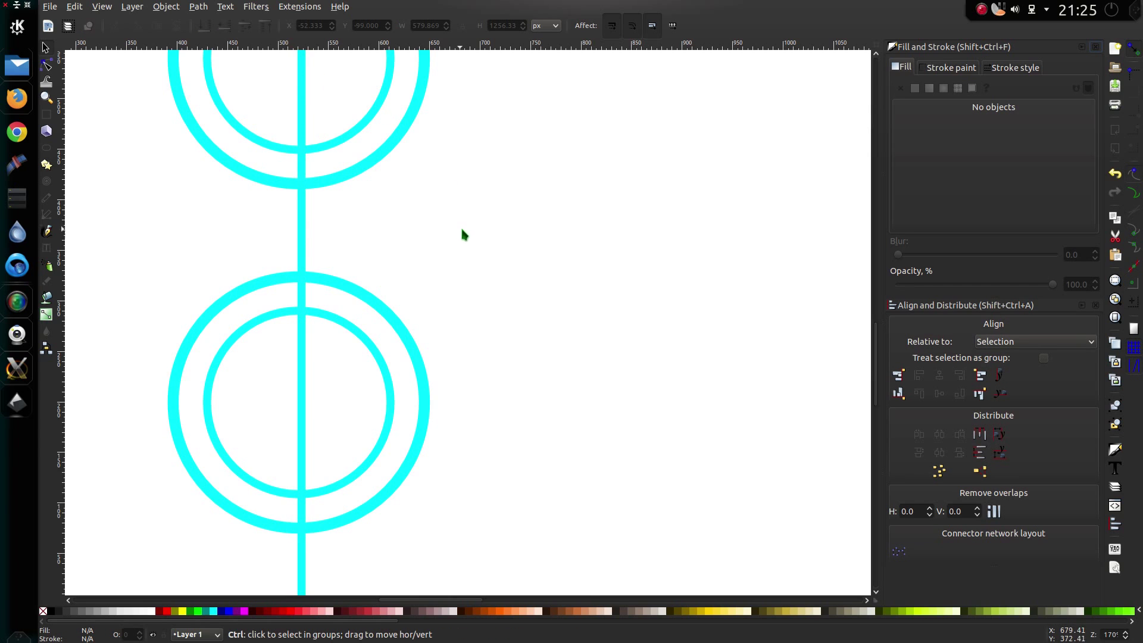
{"action": "scroll", "coordinate": [470, 255], "scroll_direction": "down", "scroll_amount": 3, "text": "ctrl"}
{"action": "scroll", "coordinate": [538, 313], "scroll_direction": "up", "scroll_amount": 4}
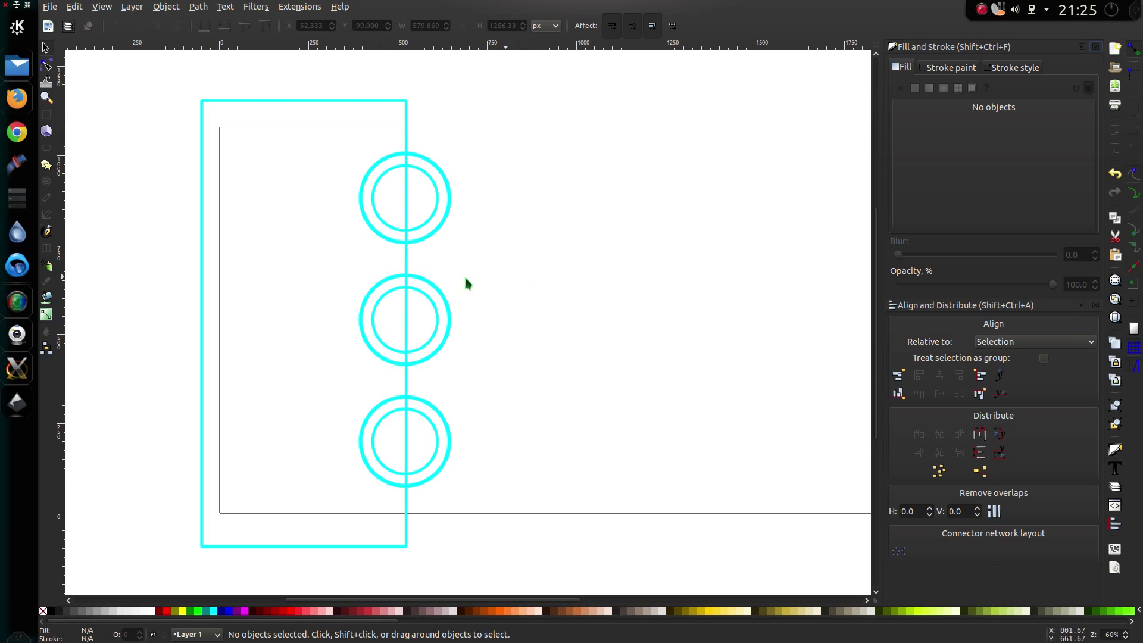
Ungroup the top double ring into two separate ellipses, then clear the selection.
{"action": "left_click", "coordinate": [394, 170]}
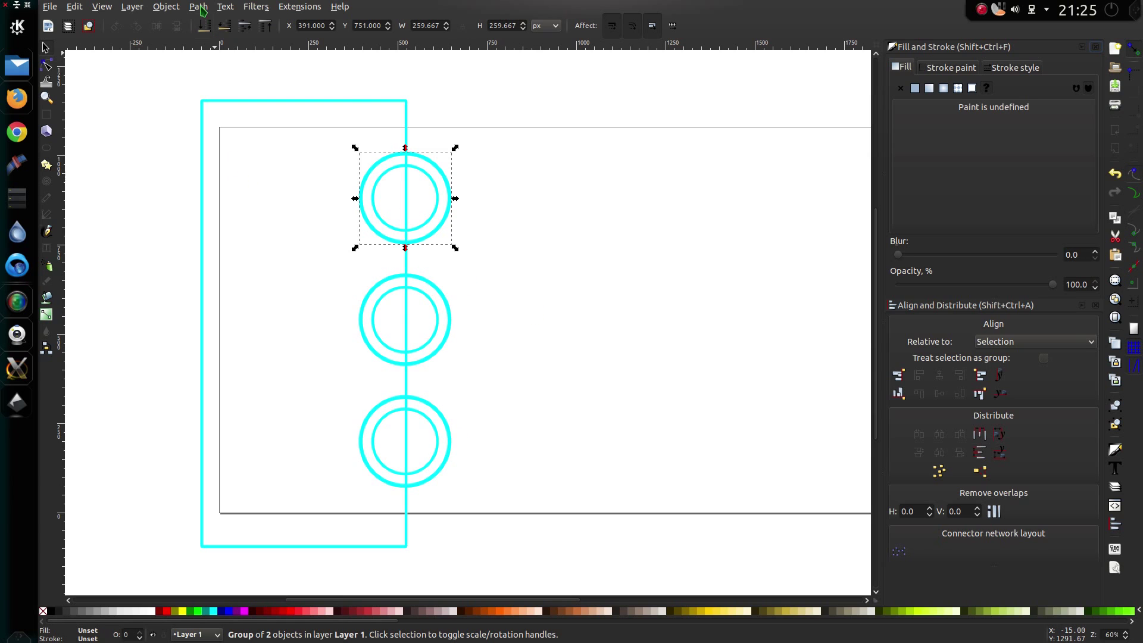
{"action": "left_click", "coordinate": [166, 6]}
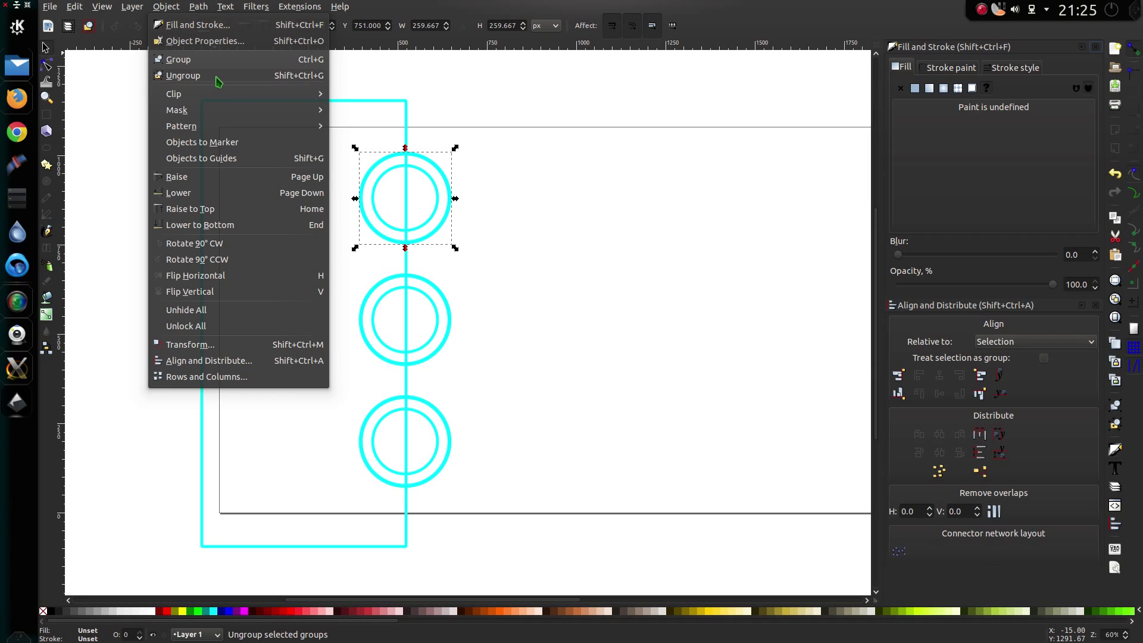
{"action": "left_click", "coordinate": [183, 76]}
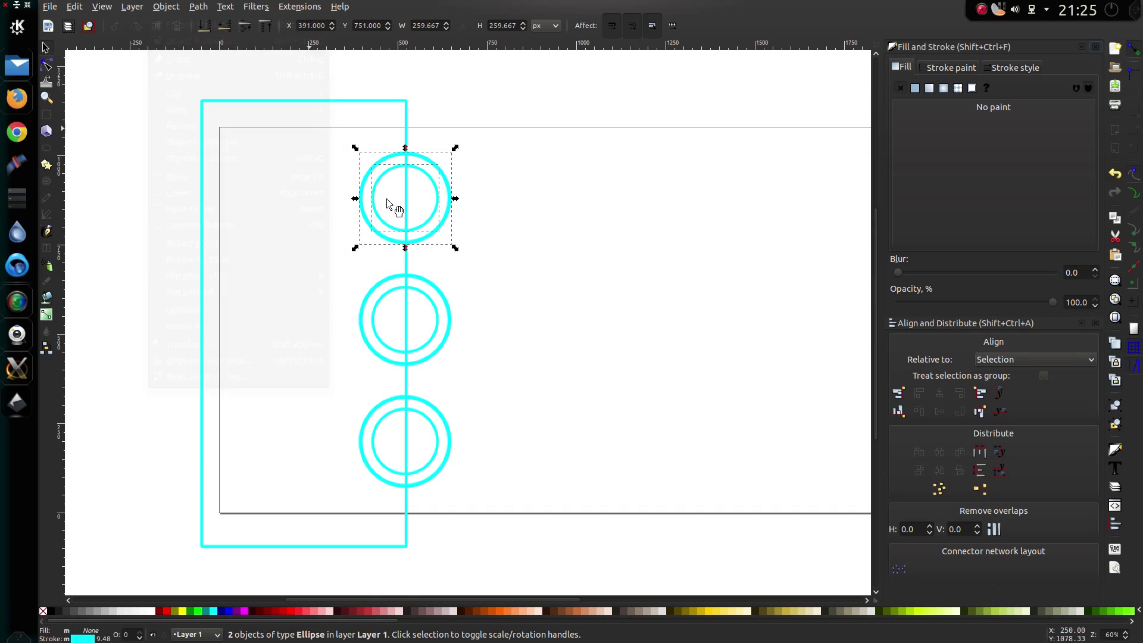
{"action": "left_click", "coordinate": [451, 332]}
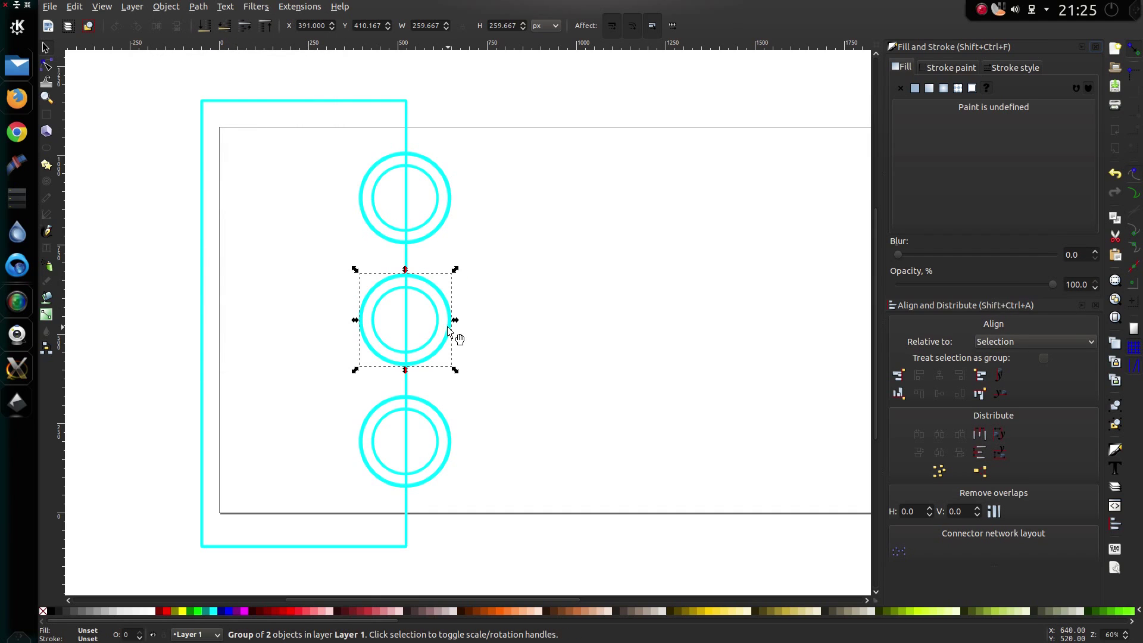
{"action": "left_click", "coordinate": [451, 453]}
{"action": "left_click", "coordinate": [498, 412]}
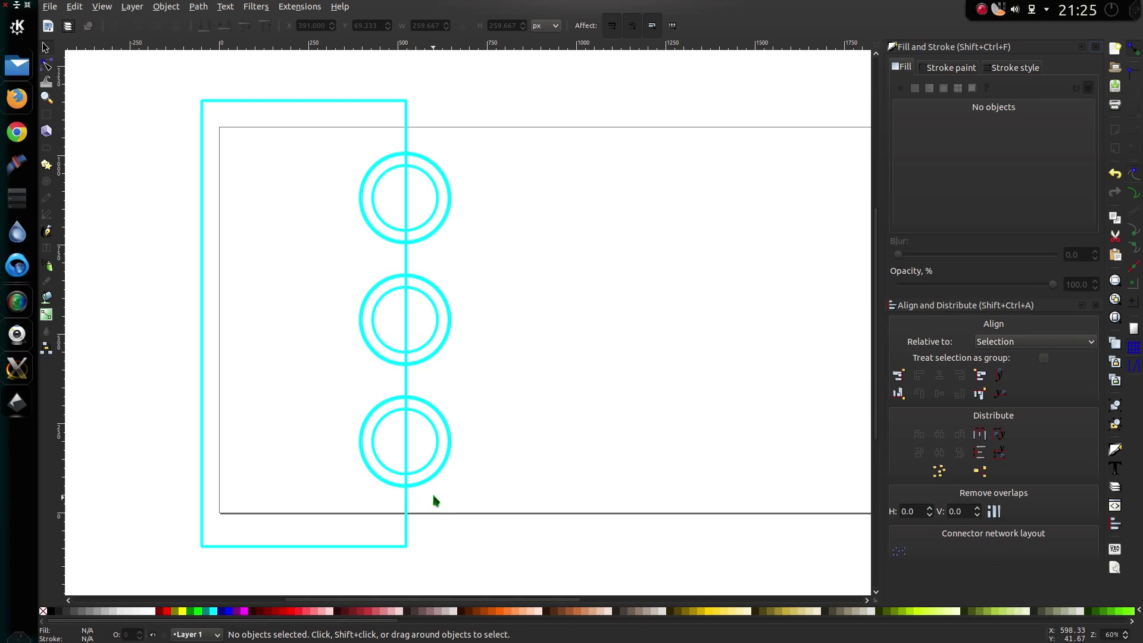
Union the rectangle with the top and bottom outer rings into one 14-node path.
{"action": "left_click", "coordinate": [407, 545]}
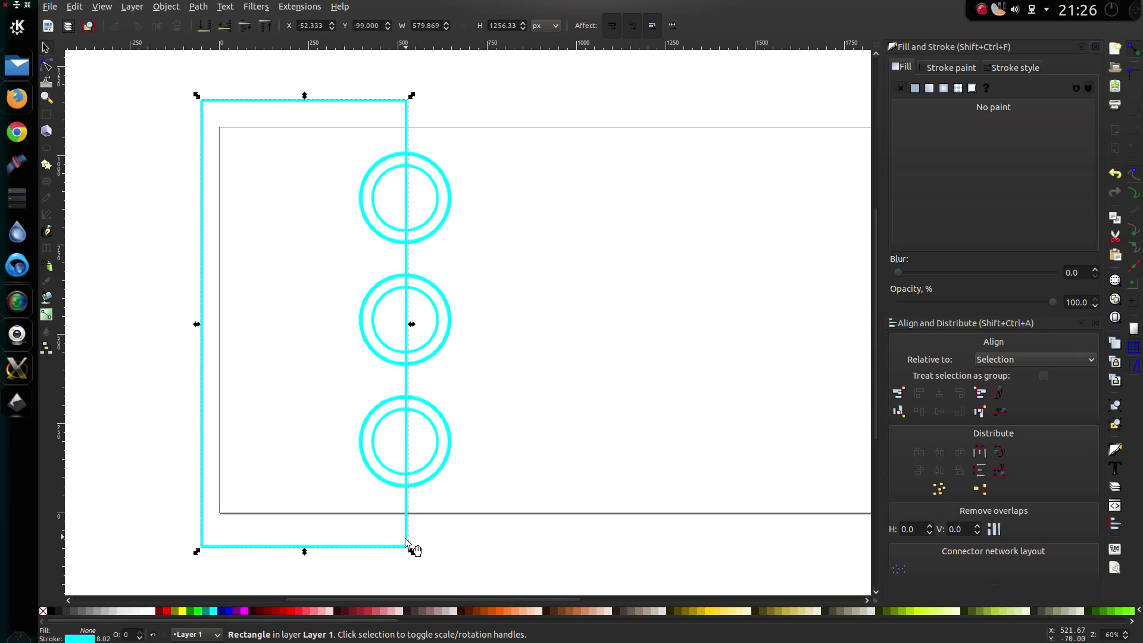
{"action": "left_click", "coordinate": [439, 476], "text": "shift"}
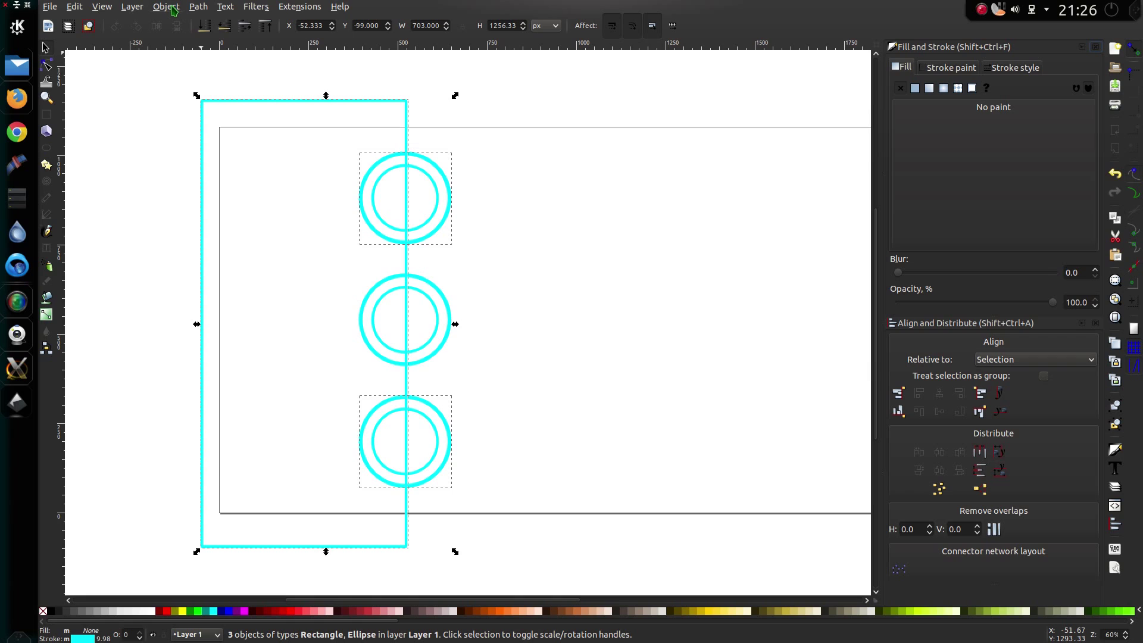
{"action": "left_click", "coordinate": [198, 7]}
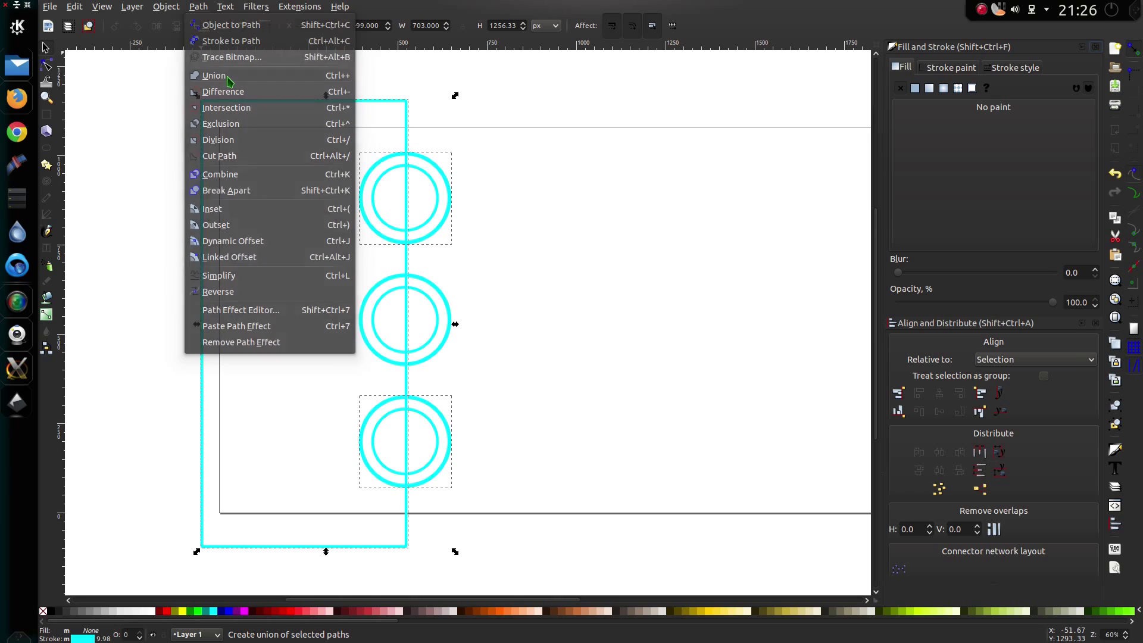
{"action": "left_click", "coordinate": [227, 76]}
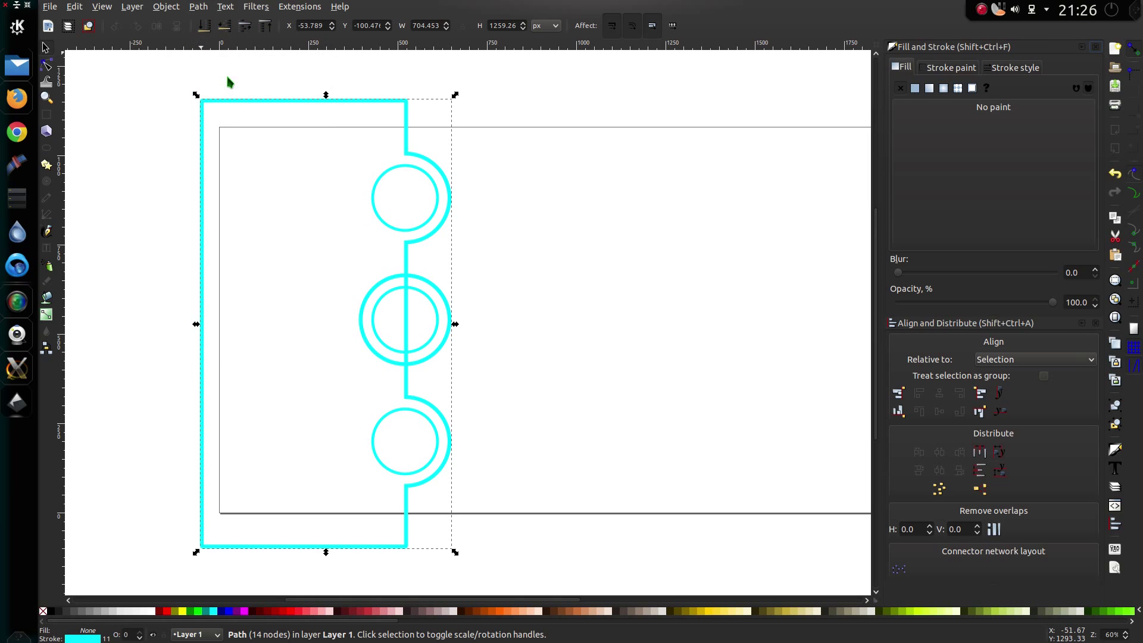
{"action": "left_click", "coordinate": [558, 246]}
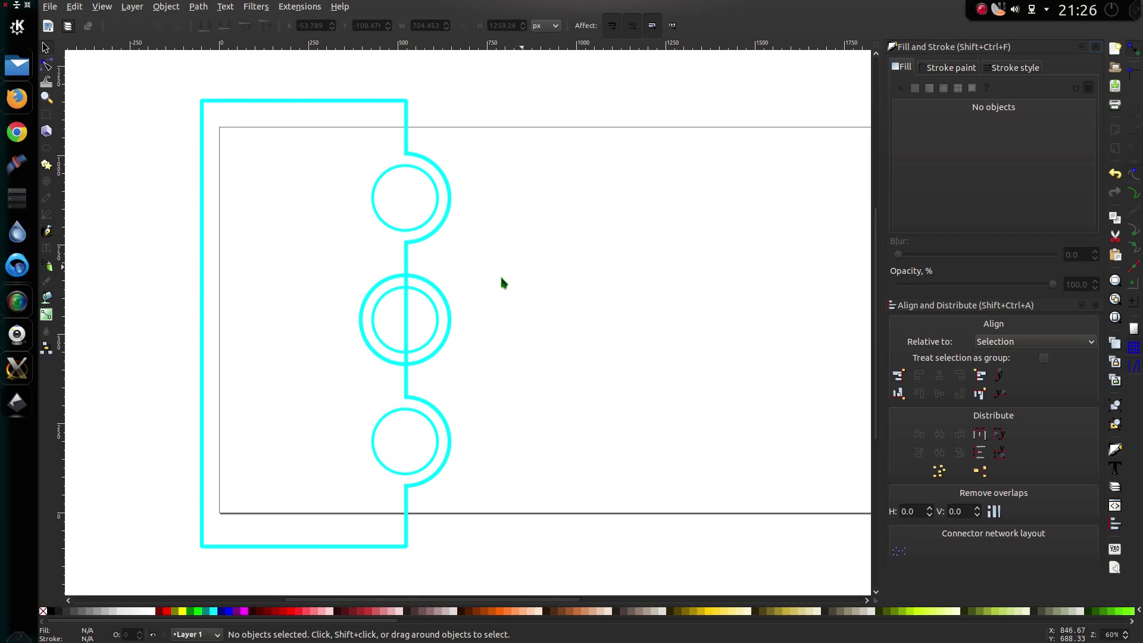
Select the merged outline together with the middle outer ring.
{"action": "left_click", "coordinate": [406, 257]}
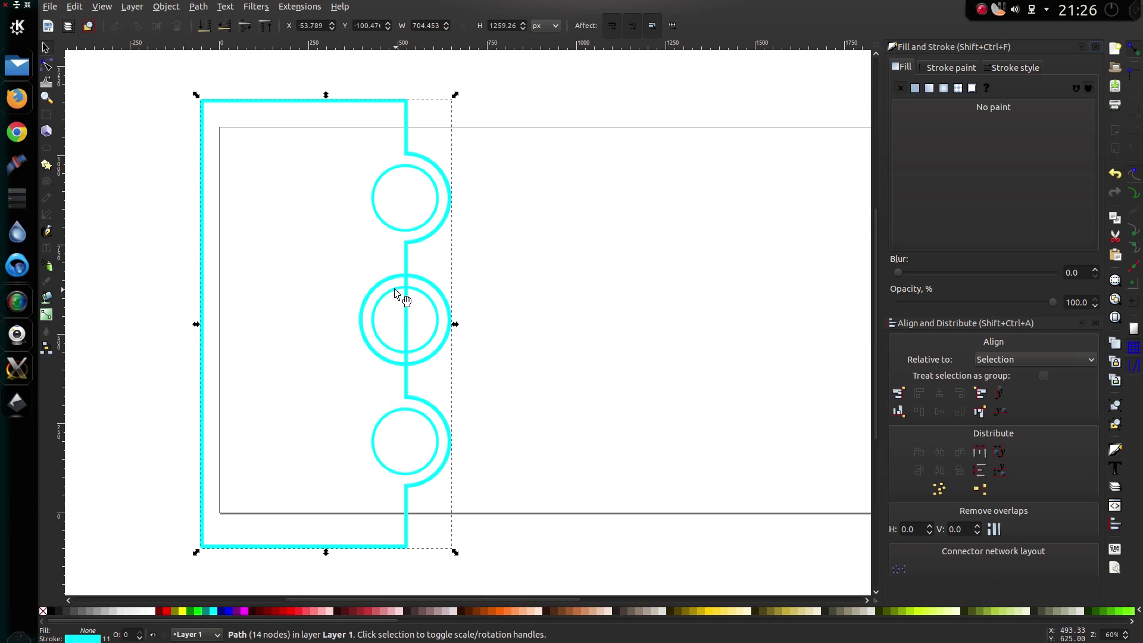
{"action": "key", "text": "ctrl"}
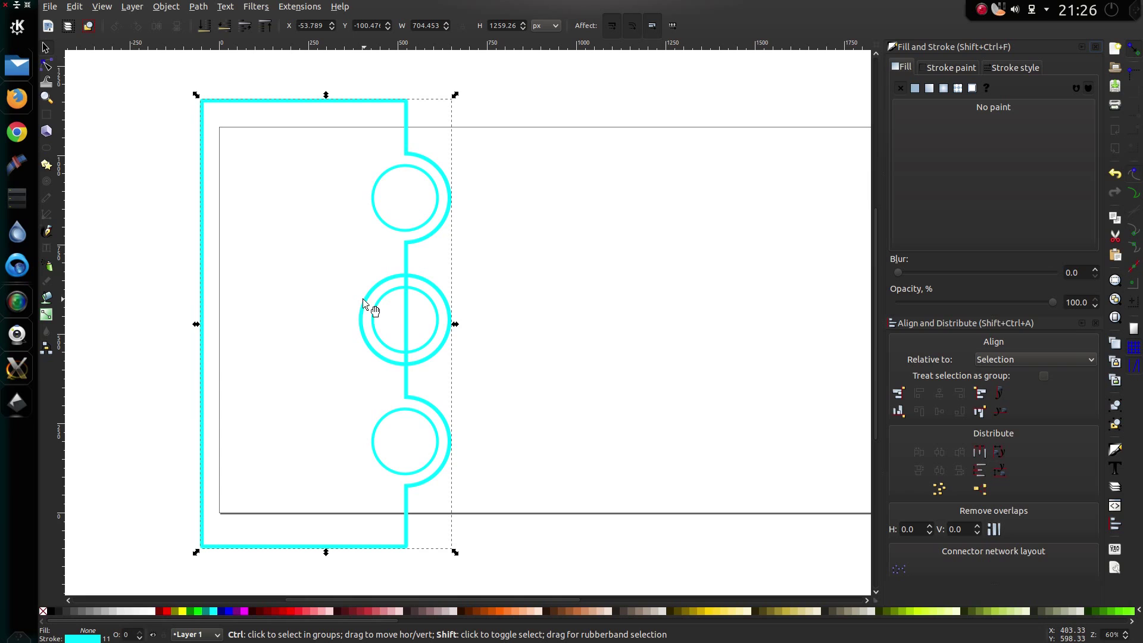
{"action": "left_click", "coordinate": [366, 302], "text": "shift"}
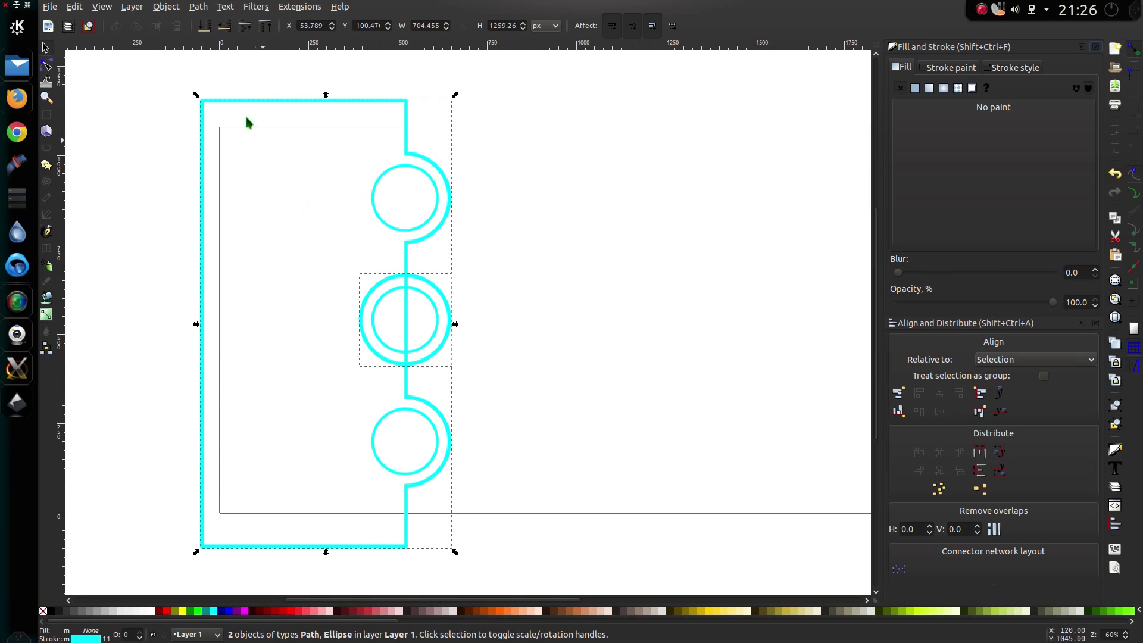
Apply Path > Difference with the middle outer ring, leaving a 19-node outline around all circles.
{"action": "left_click", "coordinate": [198, 7]}
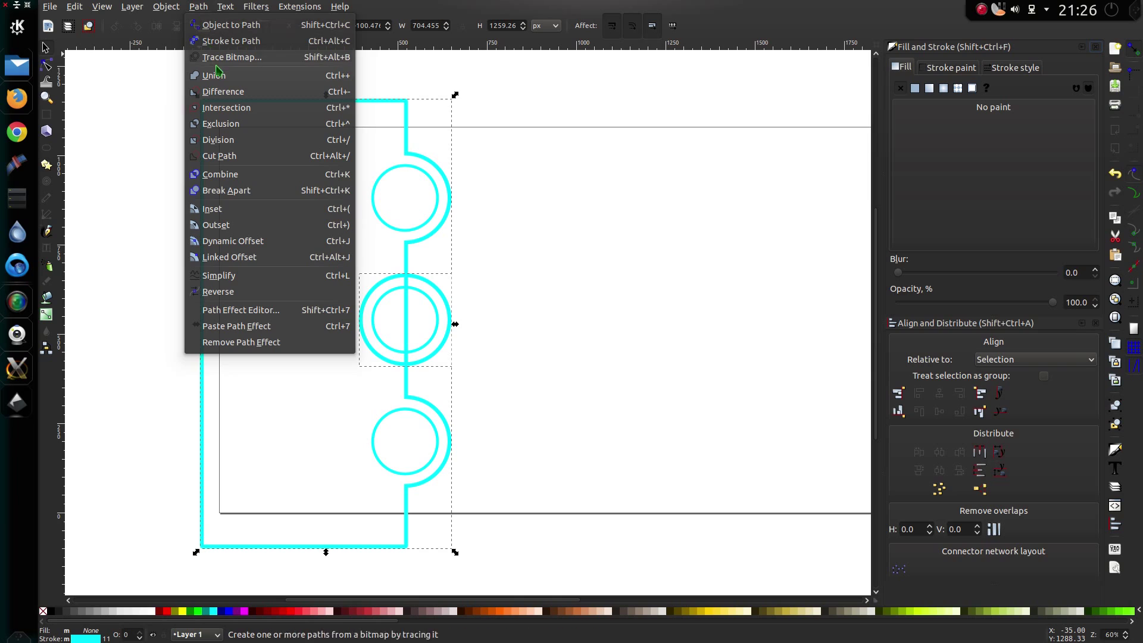
{"action": "left_click", "coordinate": [227, 97]}
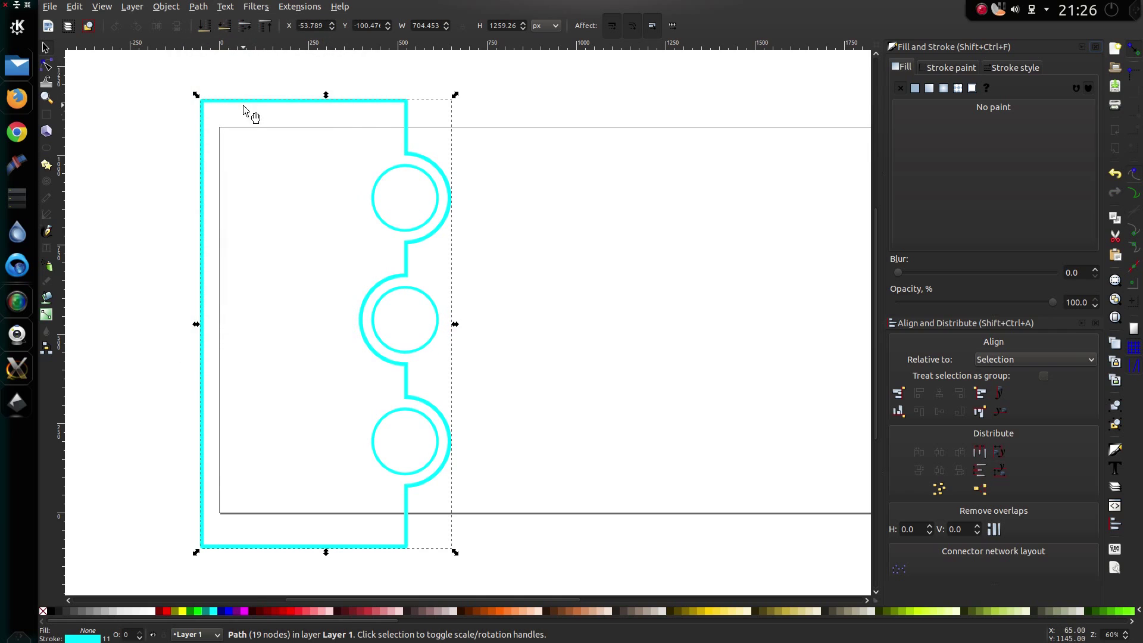
{"action": "left_click", "coordinate": [499, 286]}
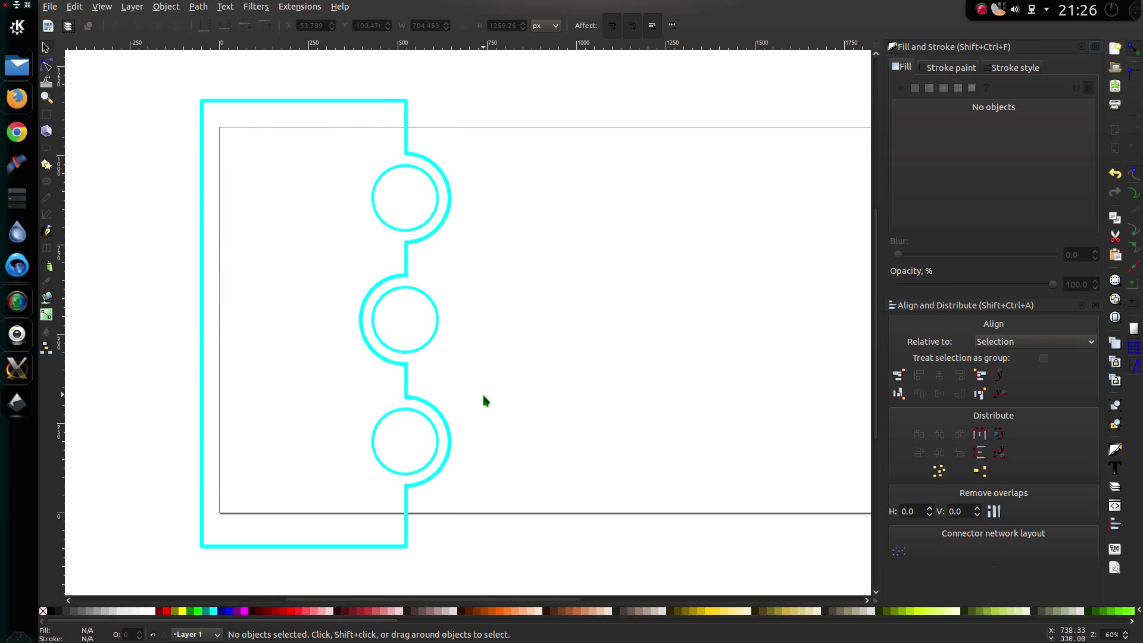
{"action": "left_click", "coordinate": [408, 148]}
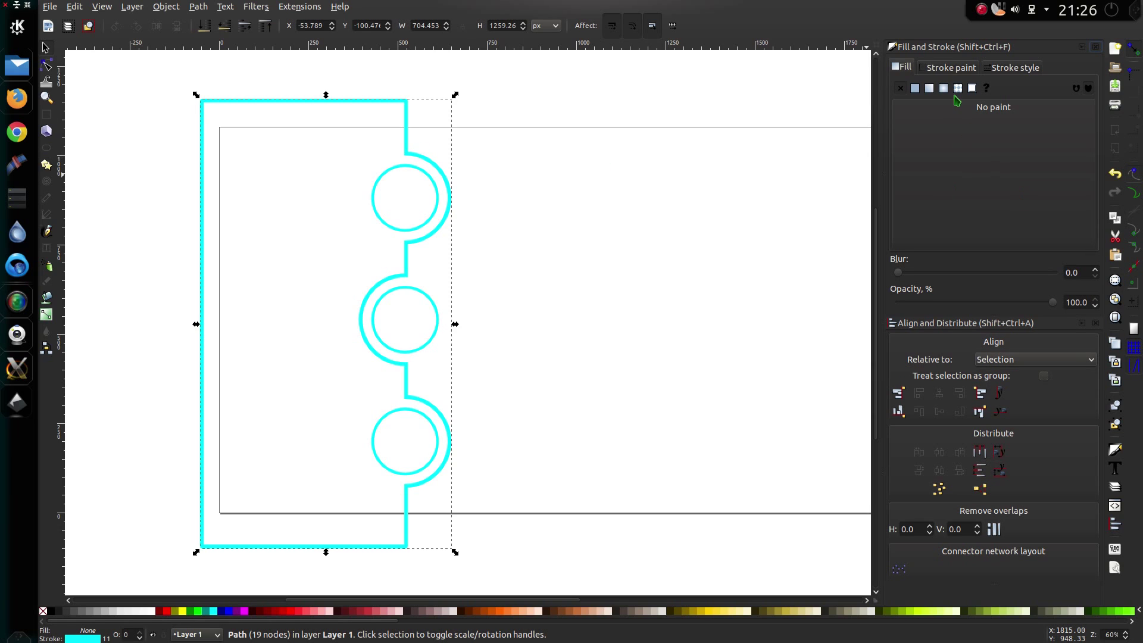
{"action": "left_click", "coordinate": [1005, 75]}
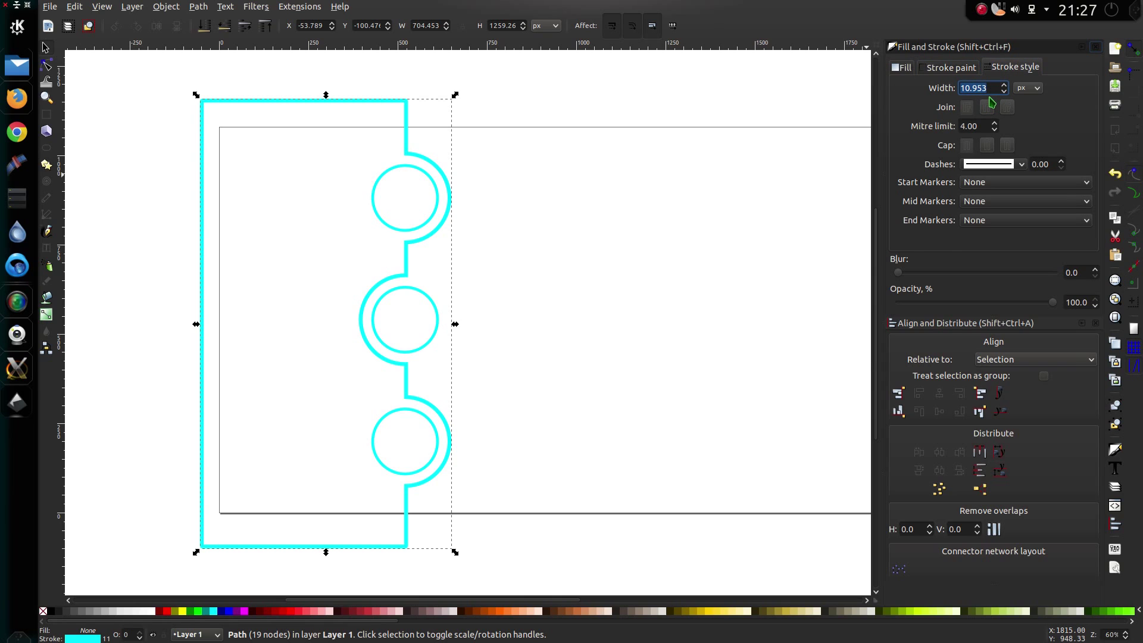
{"action": "type", "text": "15"}
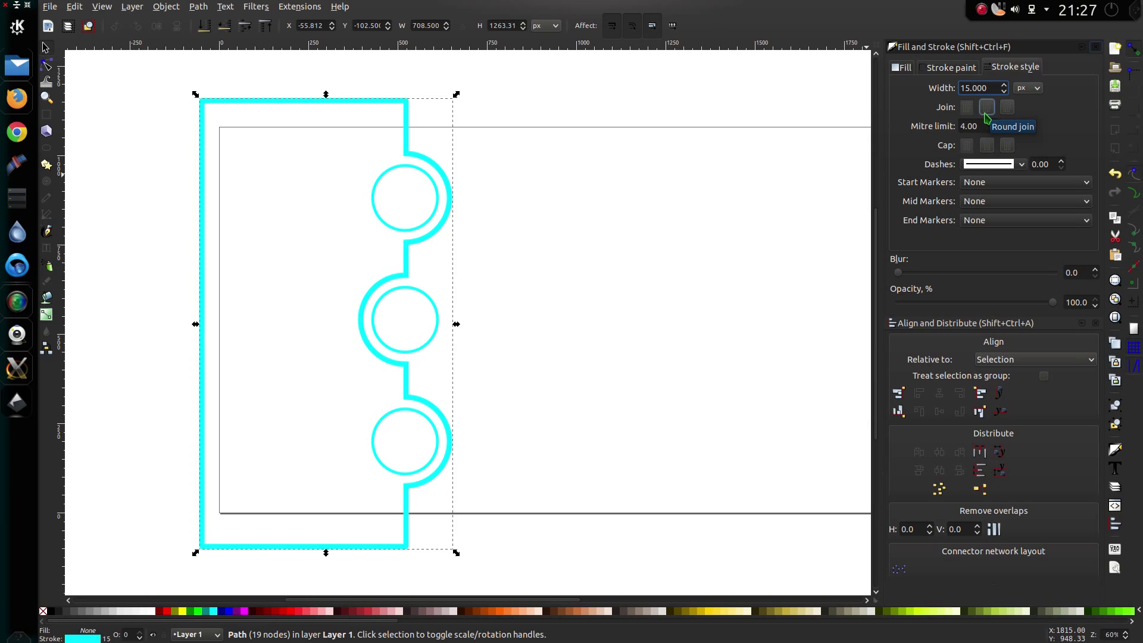
{"action": "left_click", "coordinate": [985, 113]}
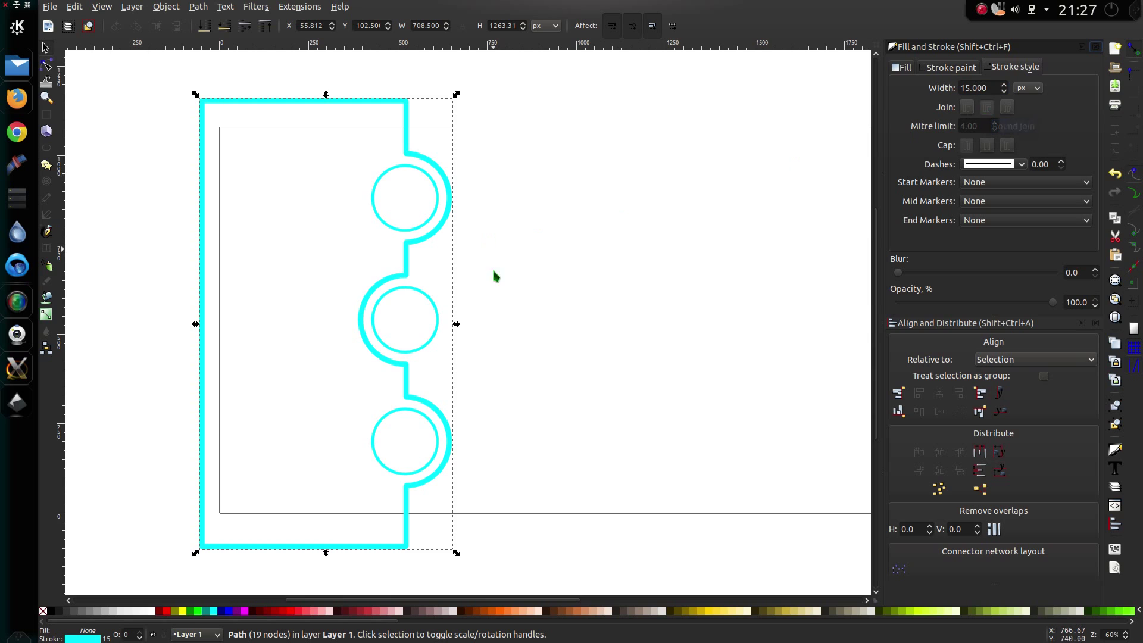
{"action": "scroll", "coordinate": [390, 344], "scroll_direction": "up", "scroll_amount": 2}
{"action": "scroll", "coordinate": [438, 218], "scroll_direction": "up", "scroll_amount": 2}
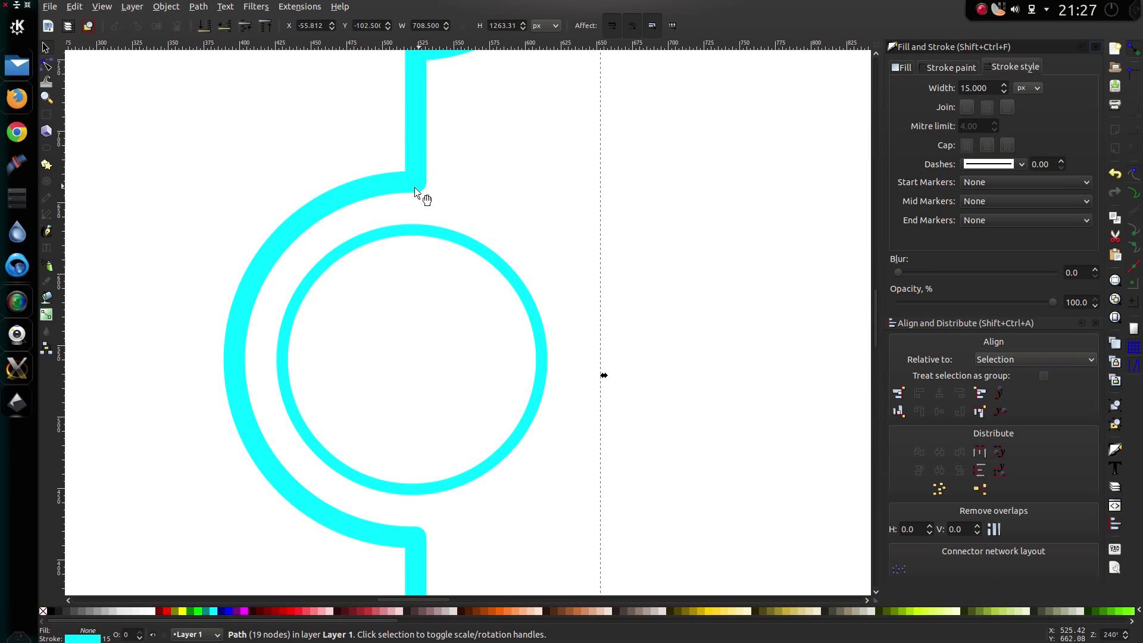
{"action": "scroll", "coordinate": [442, 503], "scroll_direction": "down", "scroll_amount": 4}
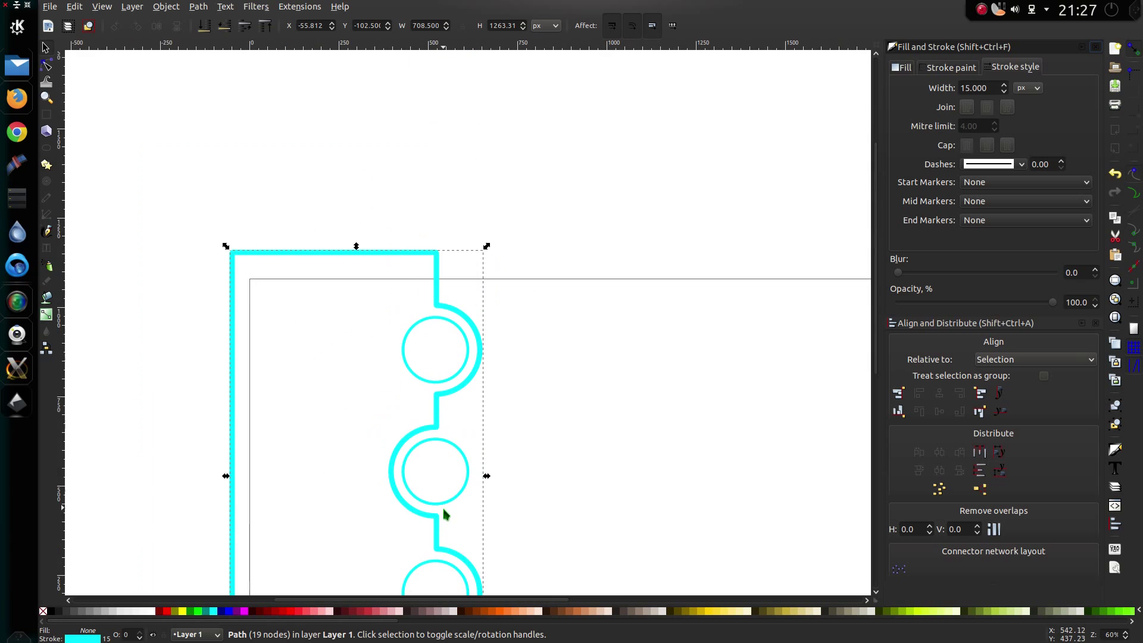
{"action": "scroll", "coordinate": [442, 494], "scroll_direction": "down", "scroll_amount": 6}
{"action": "scroll", "coordinate": [467, 421], "scroll_direction": "up", "scroll_amount": 2}
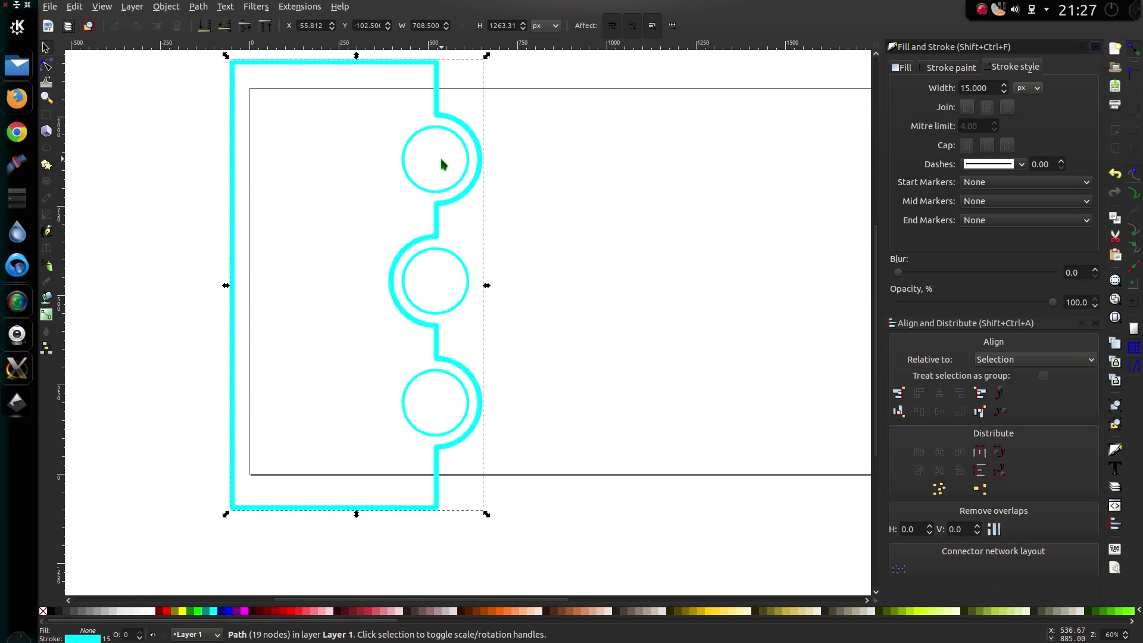
Give the three inner circles no stroke and a flat 00d4eeff cyan fill.
{"action": "left_click", "coordinate": [494, 173]}
{"action": "left_click", "coordinate": [469, 171]}
{"action": "left_click", "coordinate": [468, 293], "text": "shift"}
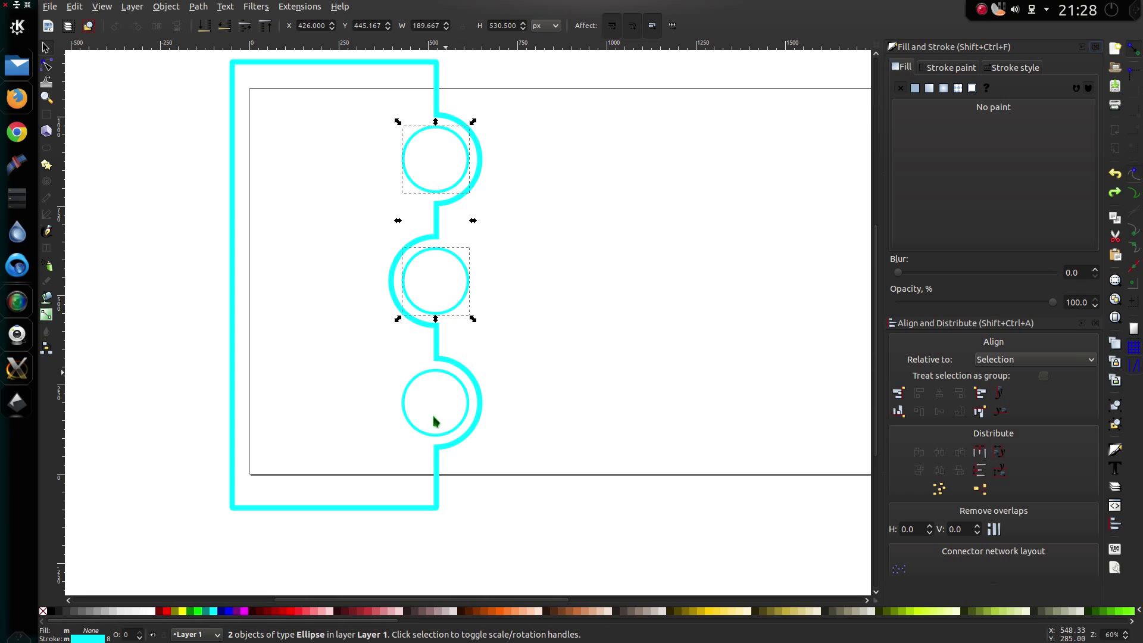
{"action": "left_click", "coordinate": [464, 387], "text": "shift"}
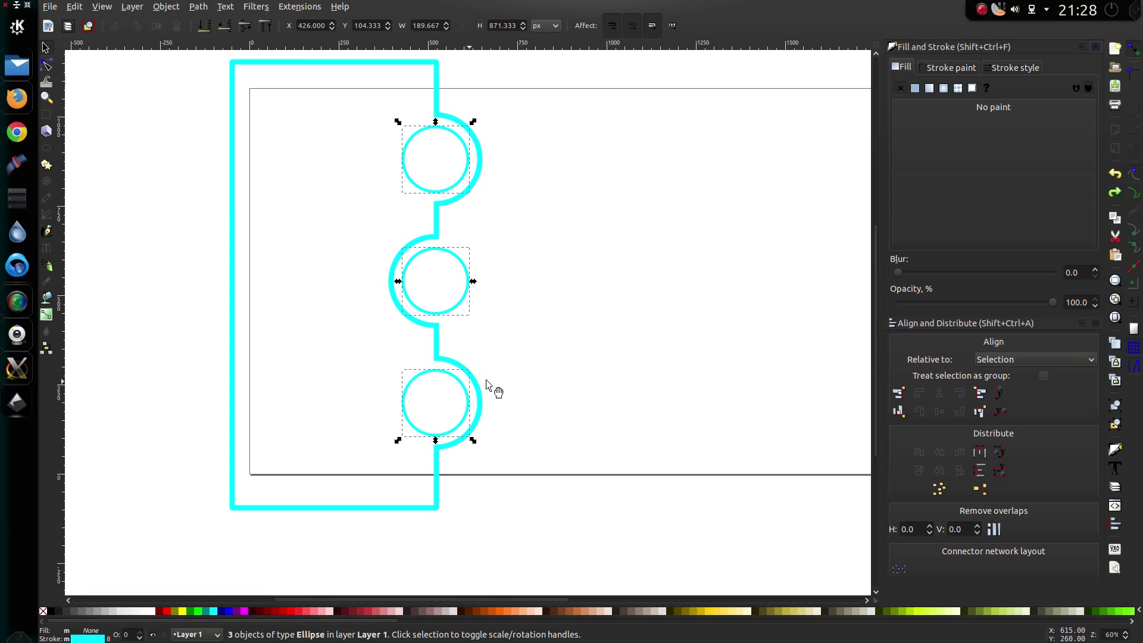
{"action": "left_click", "coordinate": [942, 68]}
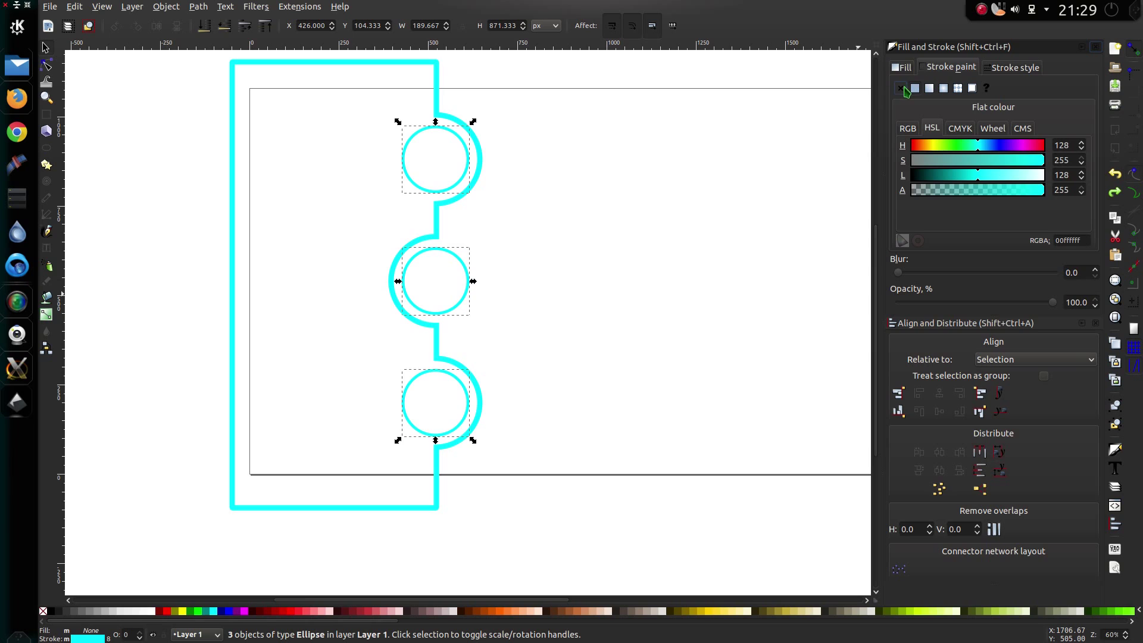
{"action": "left_click", "coordinate": [902, 87]}
{"action": "left_click", "coordinate": [903, 67]}
{"action": "left_click", "coordinate": [915, 88]}
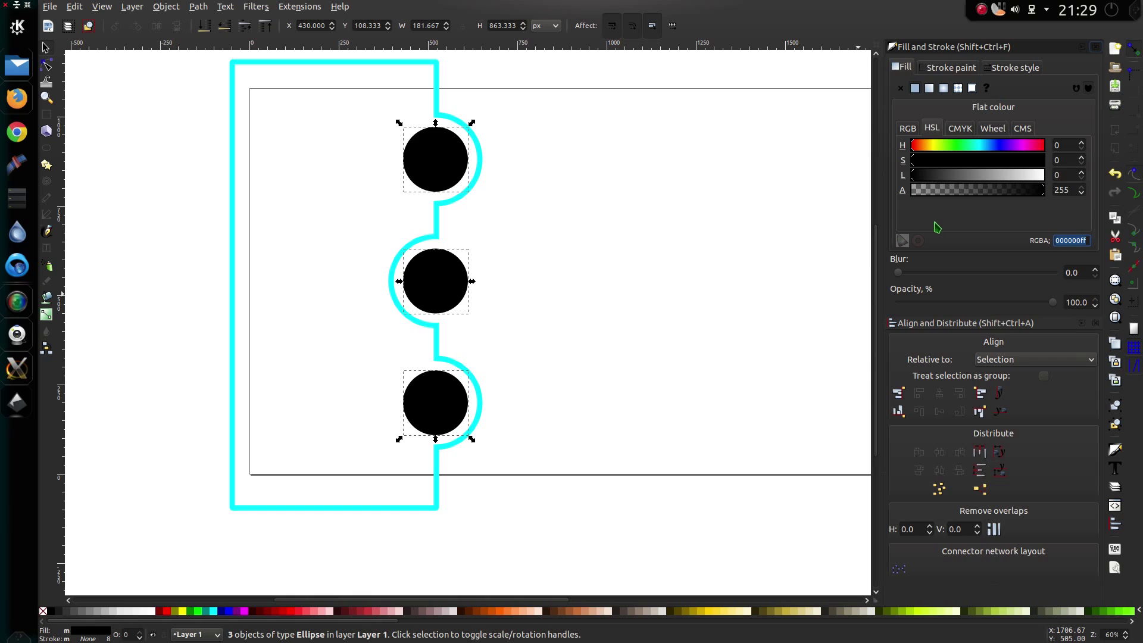
{"action": "type", "text": "00d"}
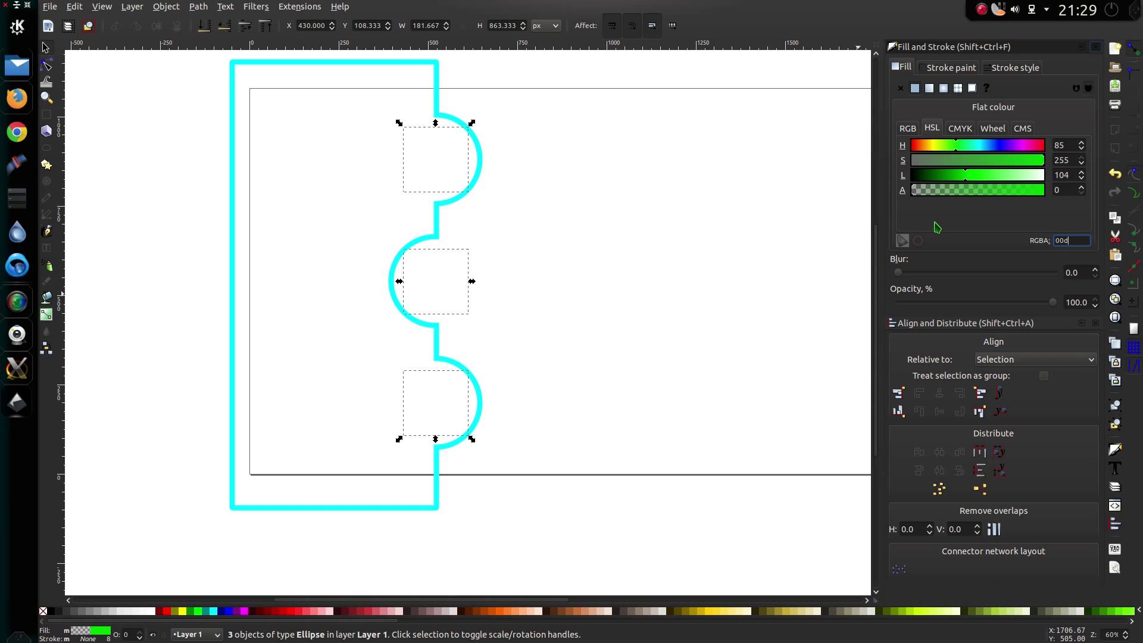
{"action": "type", "text": "4eeff"}
{"action": "key", "text": "Return"}
{"action": "key", "text": "ctrl+c"}
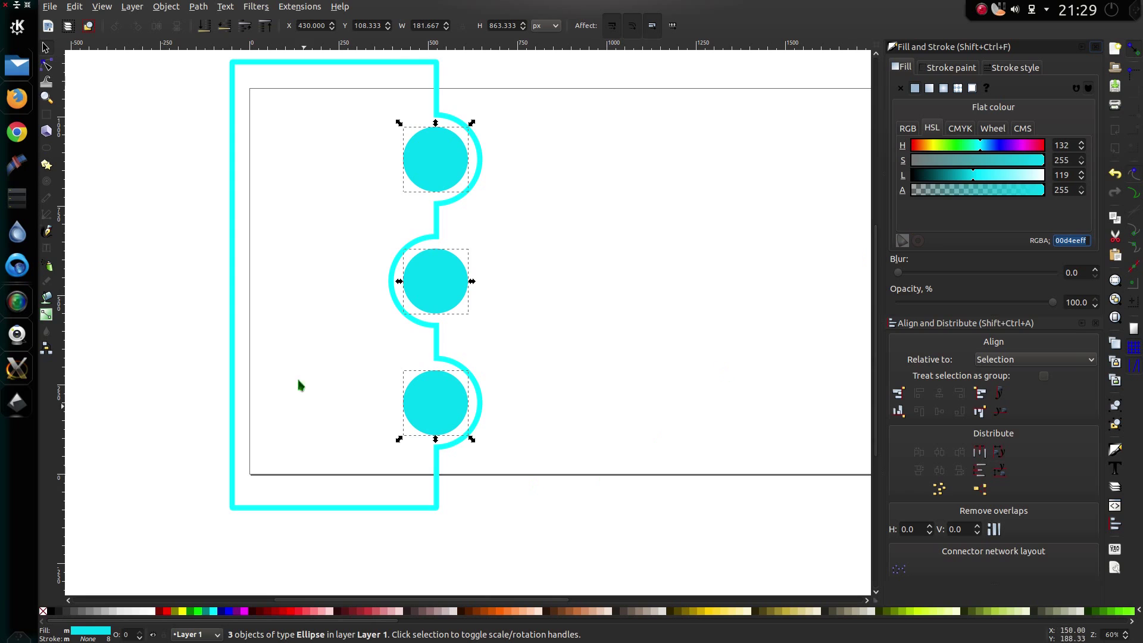
Recolour the outline path's stroke to the same cyan, 00d4eeff.
{"action": "left_click", "coordinate": [434, 232]}
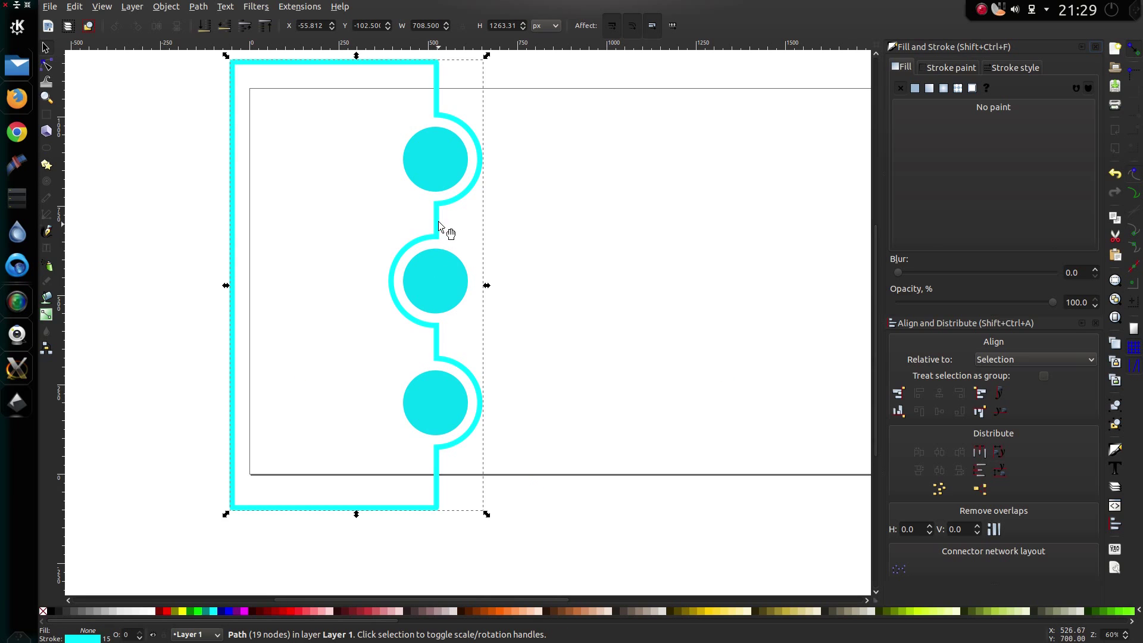
{"action": "left_click", "coordinate": [955, 70]}
{"action": "double_click", "coordinate": [1071, 240]}
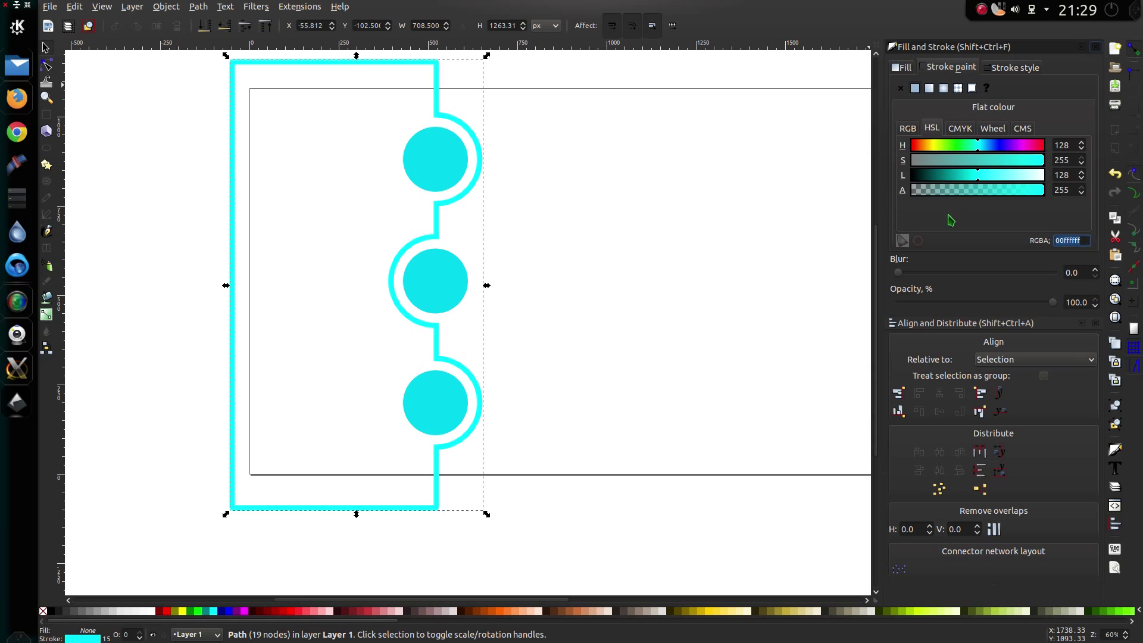
{"action": "key", "text": "ctrl+v"}
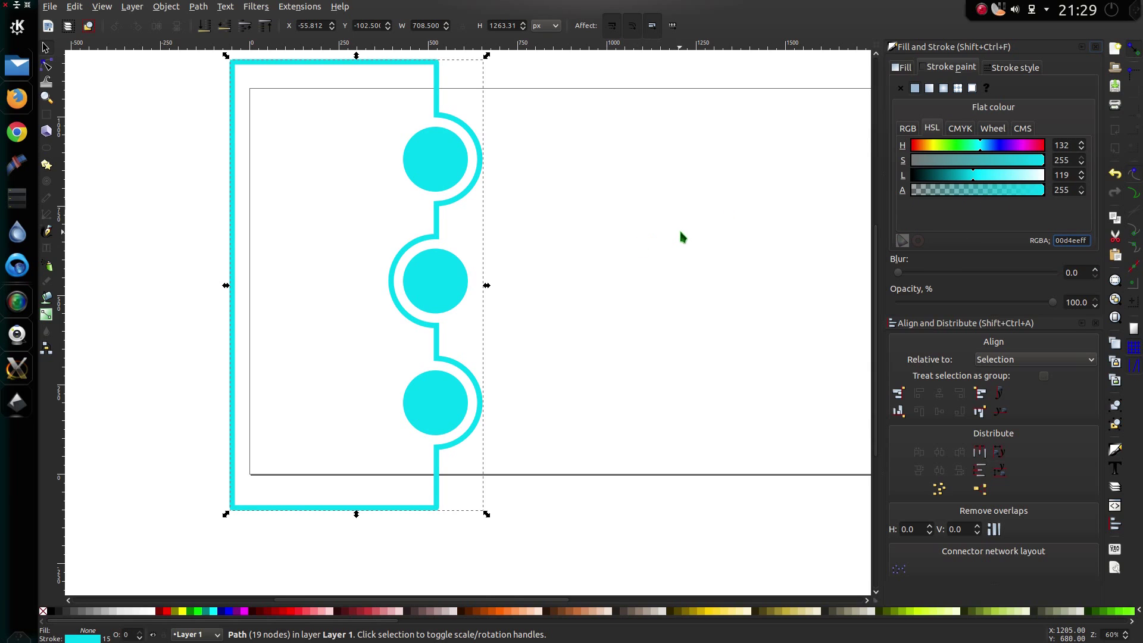
{"action": "left_click", "coordinate": [658, 244]}
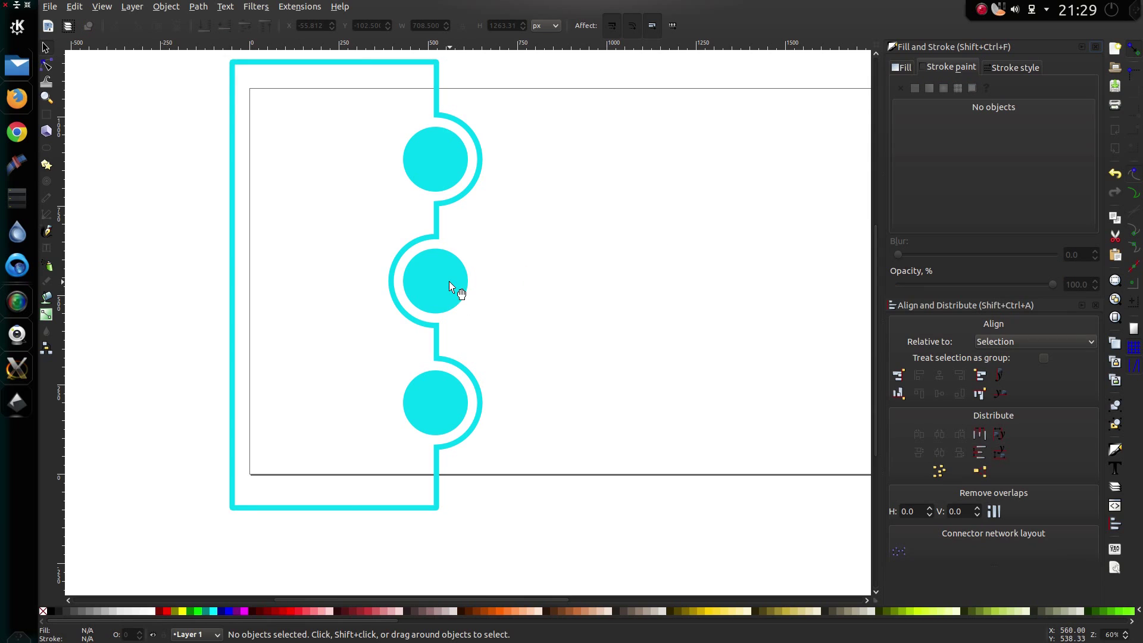
Draw a rectangle covering the whole page with the Rectangle tool.
{"action": "left_click", "coordinate": [46, 113]}
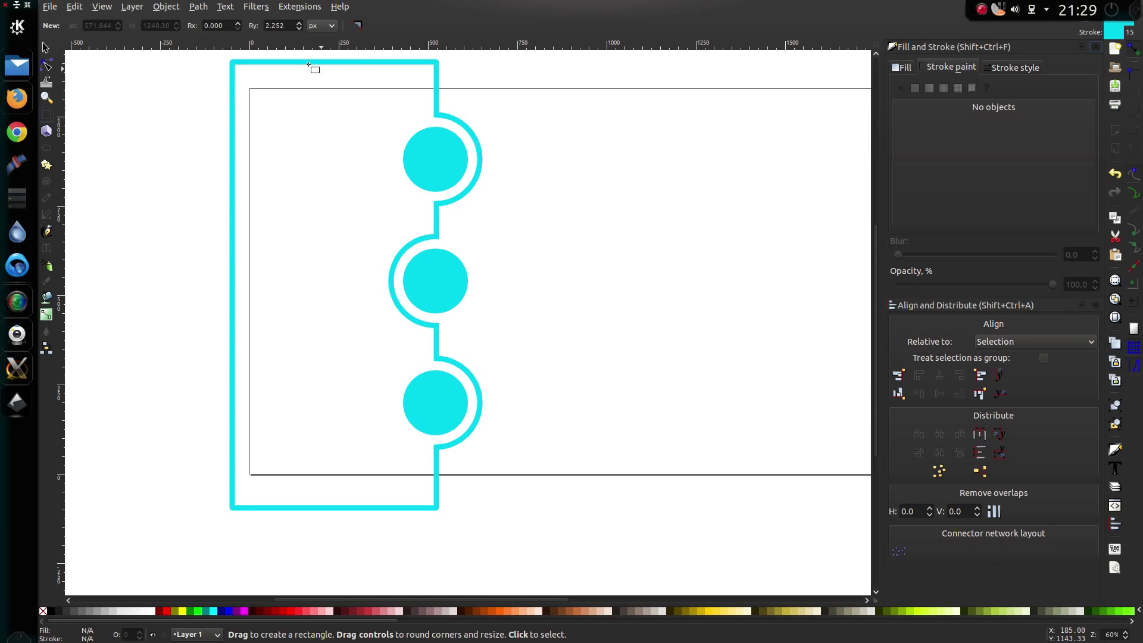
{"action": "scroll", "coordinate": [355, 152], "scroll_direction": "down", "scroll_amount": 1}
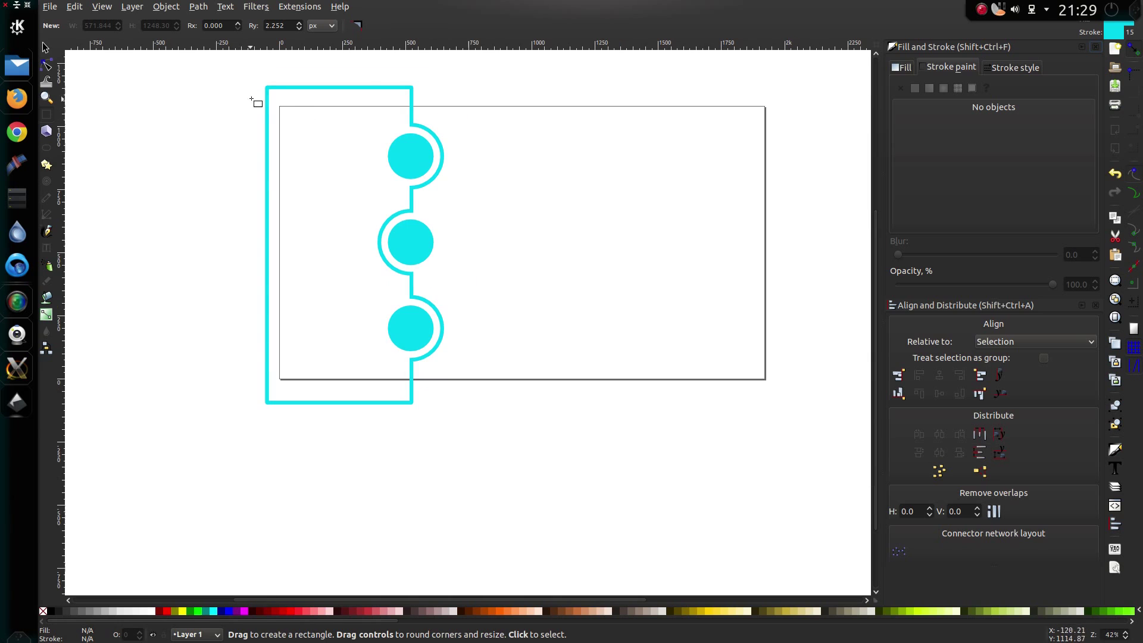
{"action": "mouse_move", "coordinate": [274, 102]}
{"action": "left_mouse_down"}
{"action": "mouse_move", "coordinate": [409, 202]}
{"action": "mouse_move", "coordinate": [683, 356]}
{"action": "mouse_move", "coordinate": [769, 381]}
{"action": "left_mouse_up"}
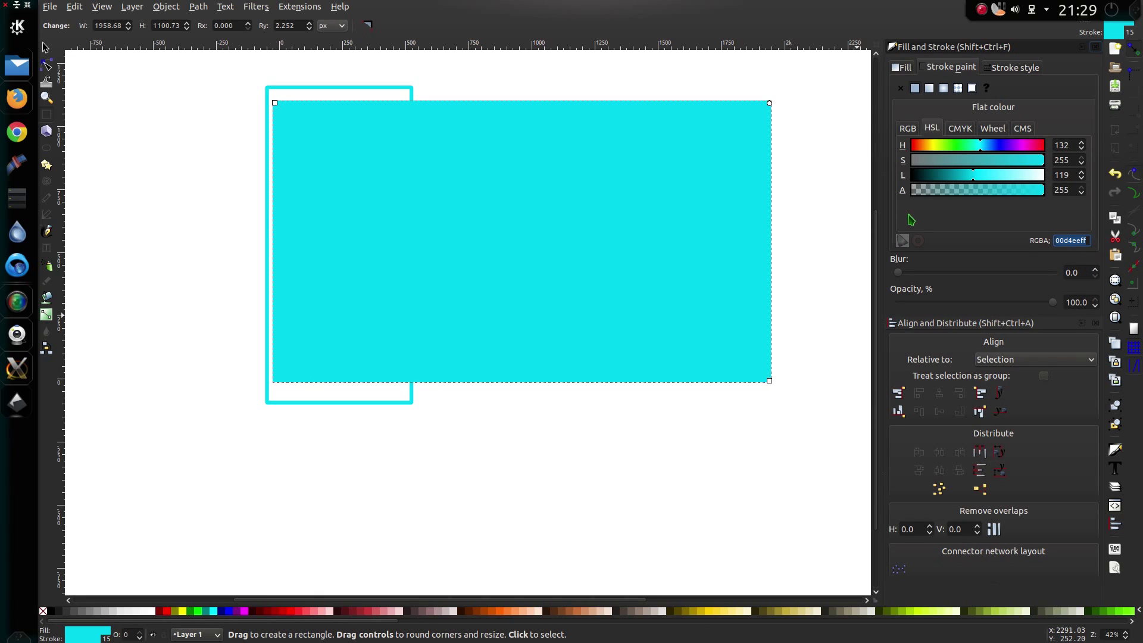
Give the rectangle a dark grey 202020ff fill and no outline.
{"action": "type", "text": "2020202"}
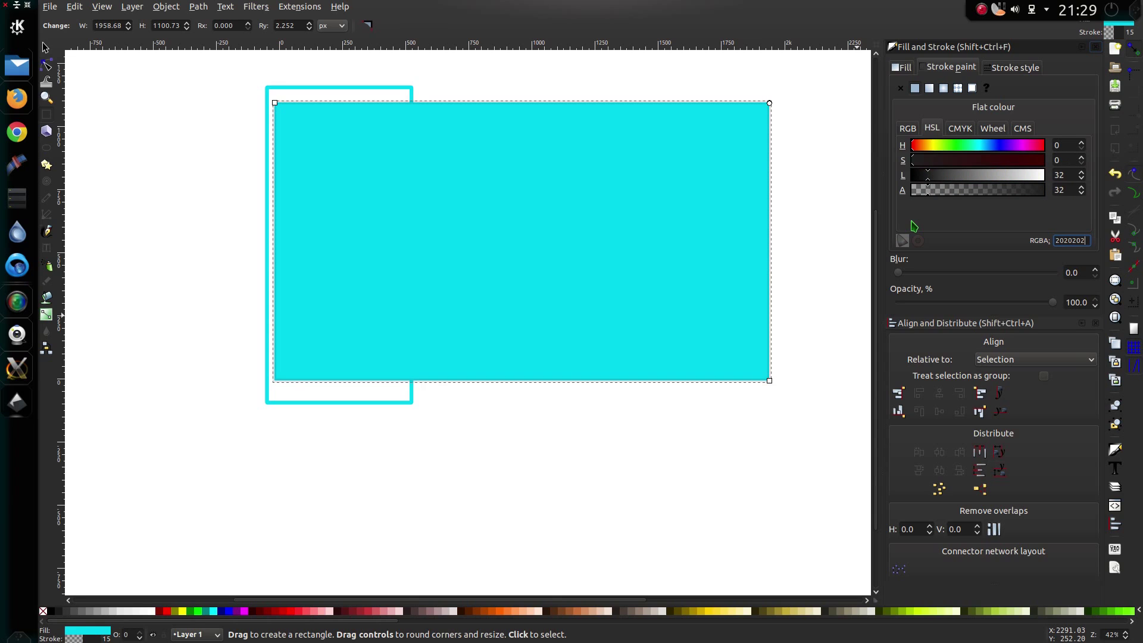
{"action": "key", "text": "BackSpace"}
{"action": "type", "text": "ff"}
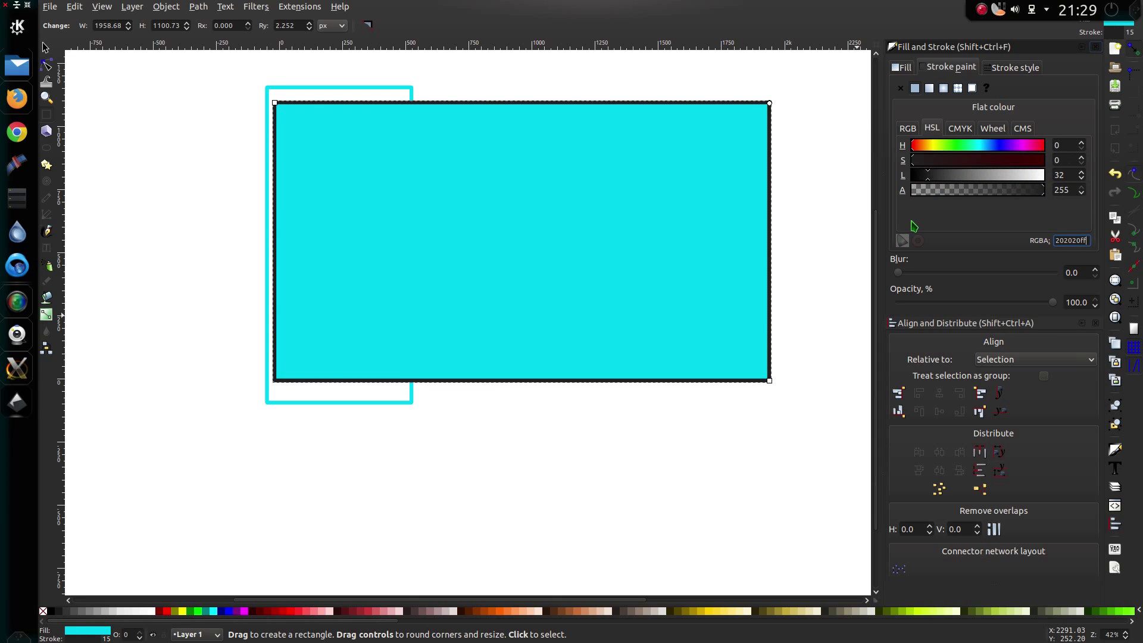
{"action": "key", "text": "Return"}
{"action": "key", "text": "ctrl+c"}
{"action": "left_click", "coordinate": [899, 88]}
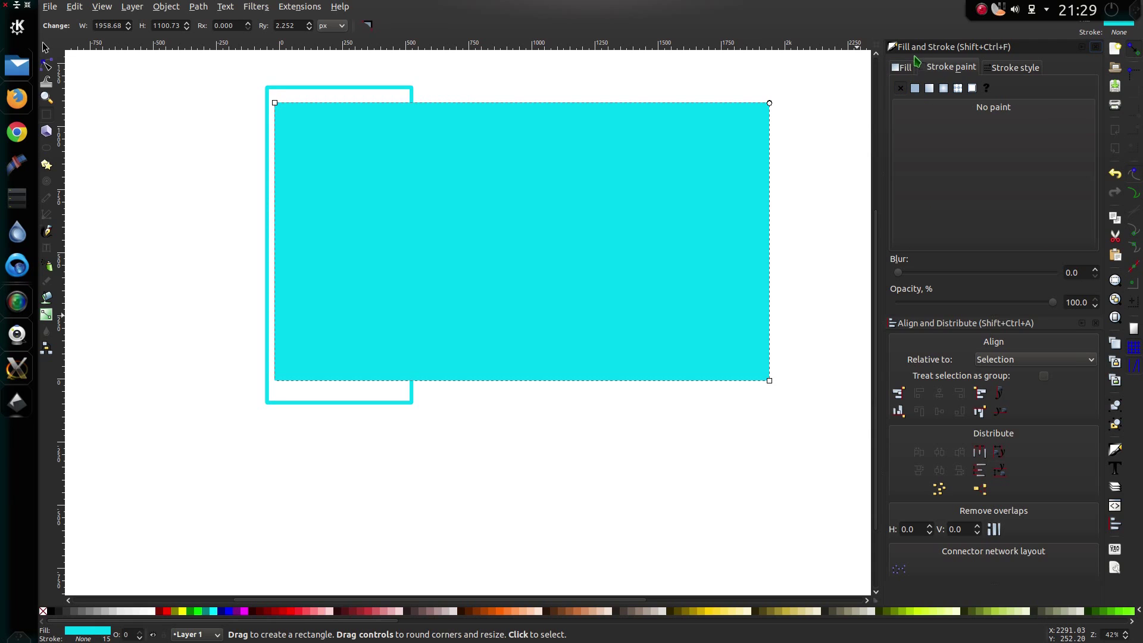
{"action": "left_click", "coordinate": [903, 68]}
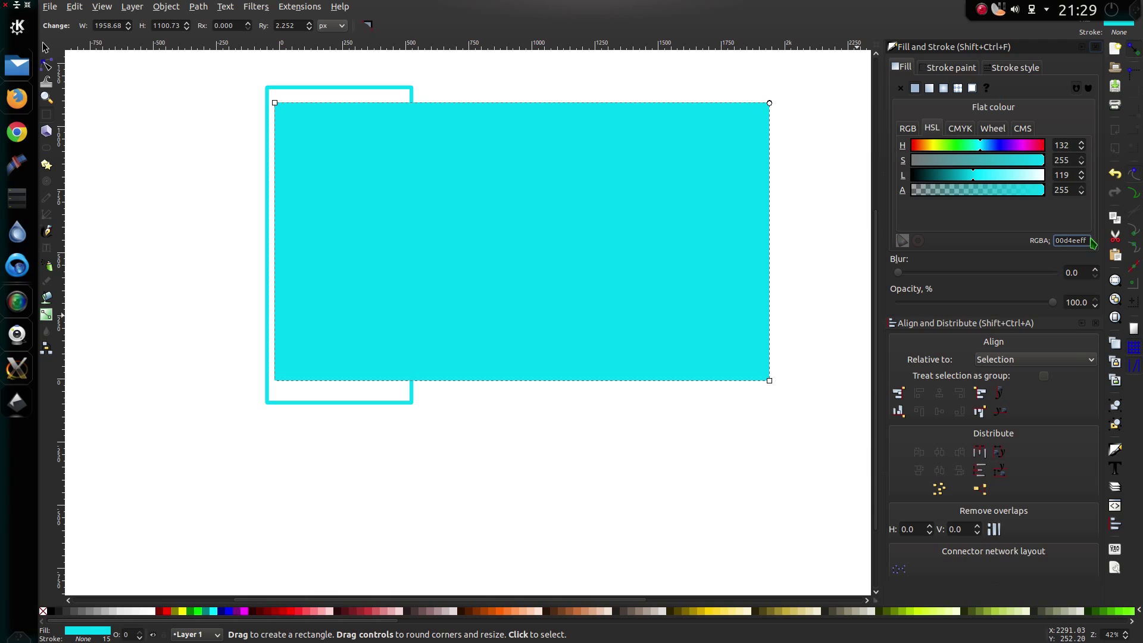
{"action": "triple_click", "coordinate": [1088, 239]}
{"action": "key", "text": "ctrl+v"}
{"action": "key", "text": "Return"}
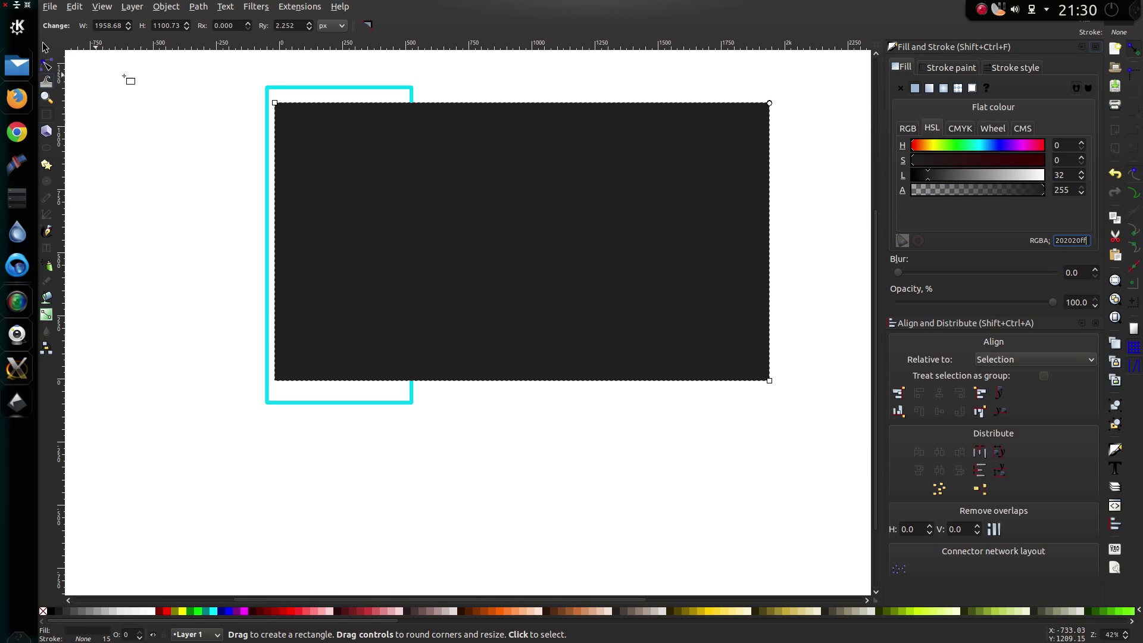
Send the dark rectangle behind the cyan shapes and start saving the drawing as Minimal.
{"action": "left_click", "coordinate": [46, 48]}
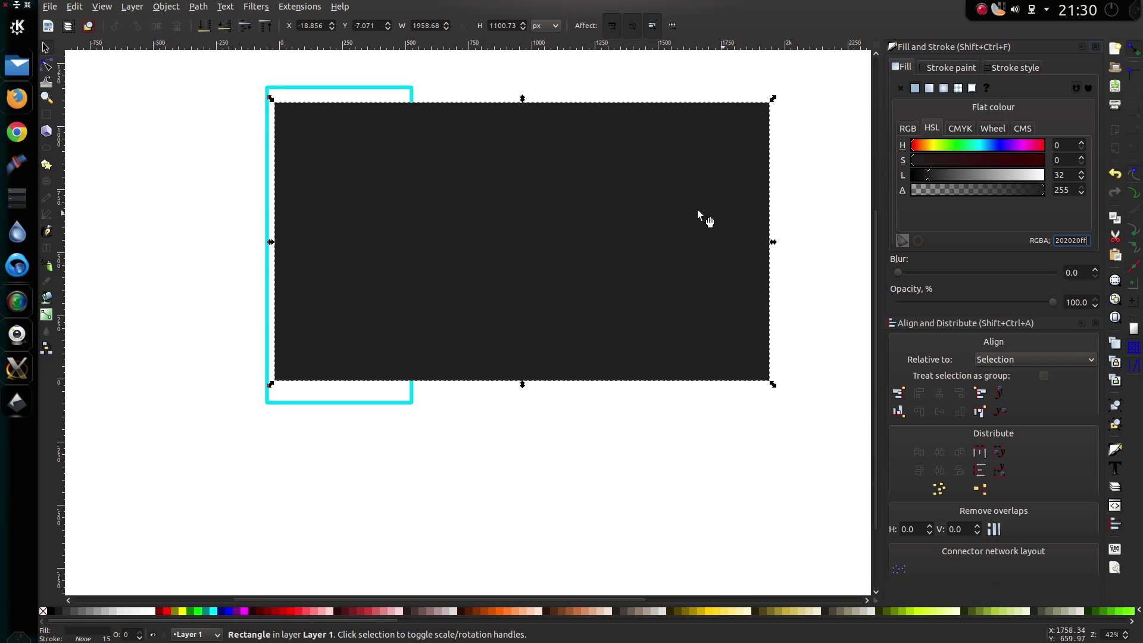
{"action": "left_click", "coordinate": [716, 225]}
{"action": "key", "text": "Page_Down"}
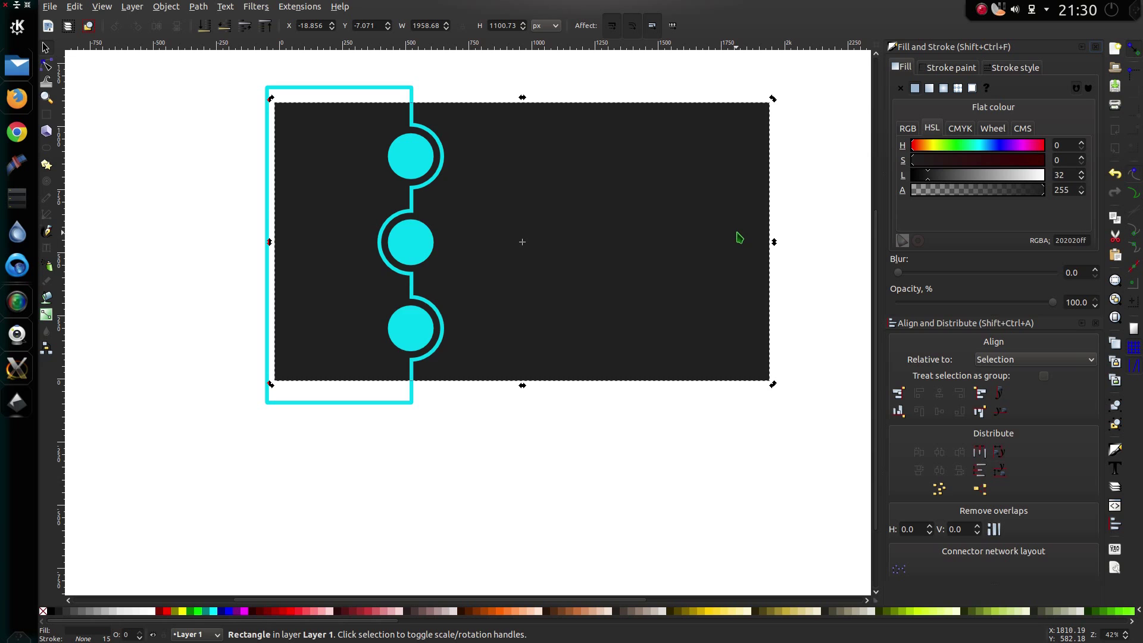
{"action": "key", "text": "ctrl+shift+s"}
{"action": "type", "text": "Minimal.svg"}
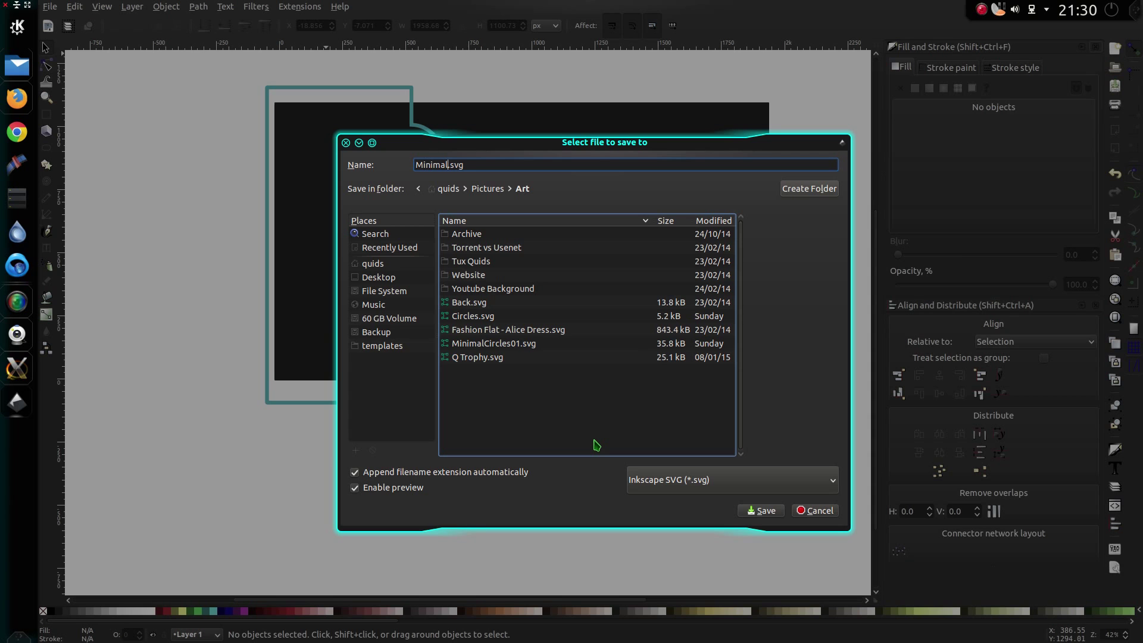